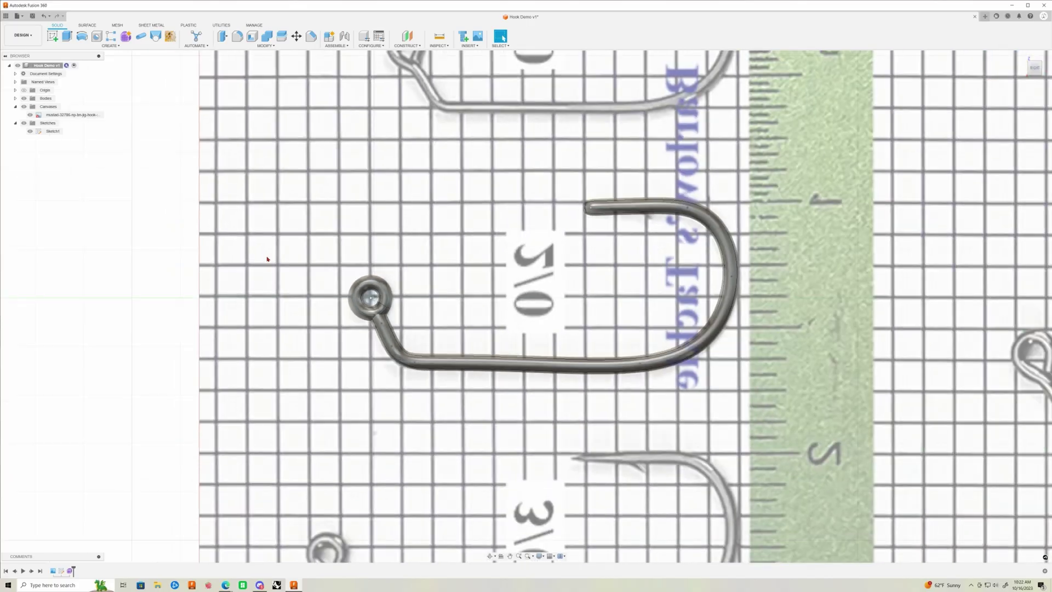
# Step: Hide the hook reference image canvas from the Browser, leaving the plain grid
pyautogui.scroll(-3, 267, 259)
pyautogui.click(31, 116)
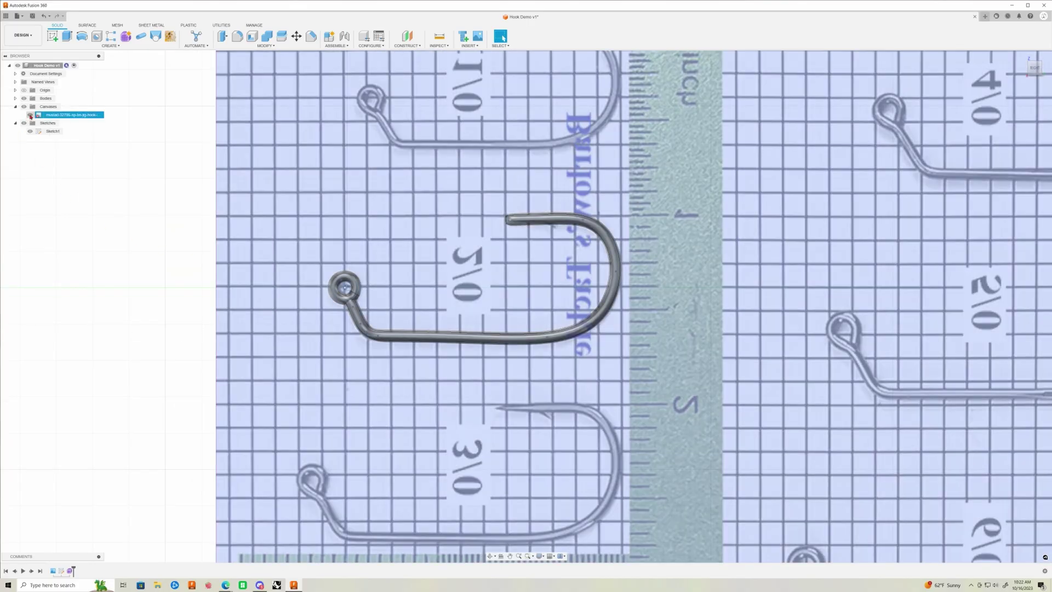
pyautogui.click(30, 115)
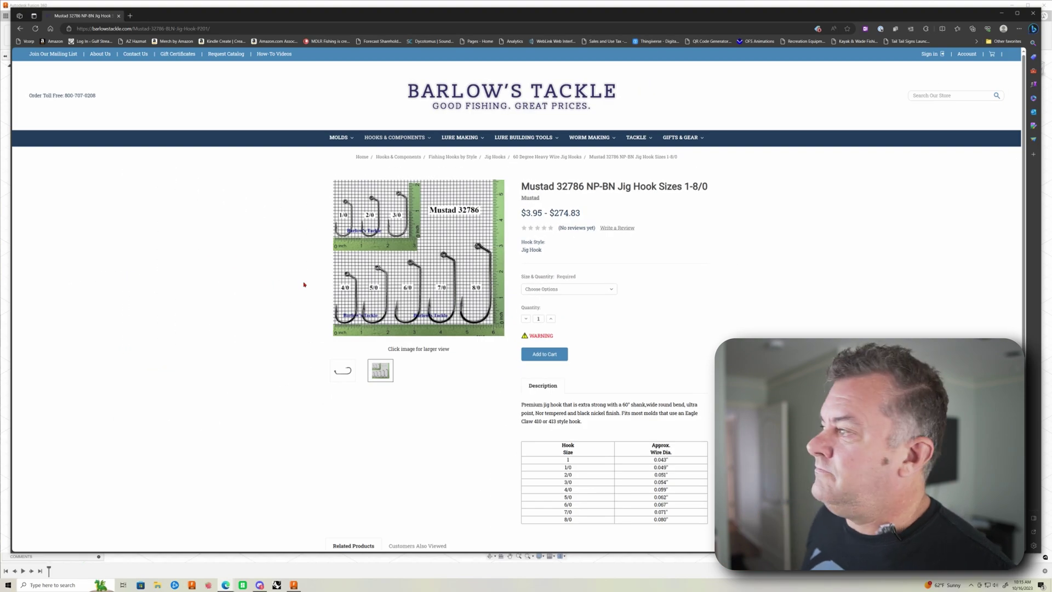
# Step: Save the Mustad 32786 size-chart image, then view the Fusion 360 design from the Right
pyautogui.click(297, 385)
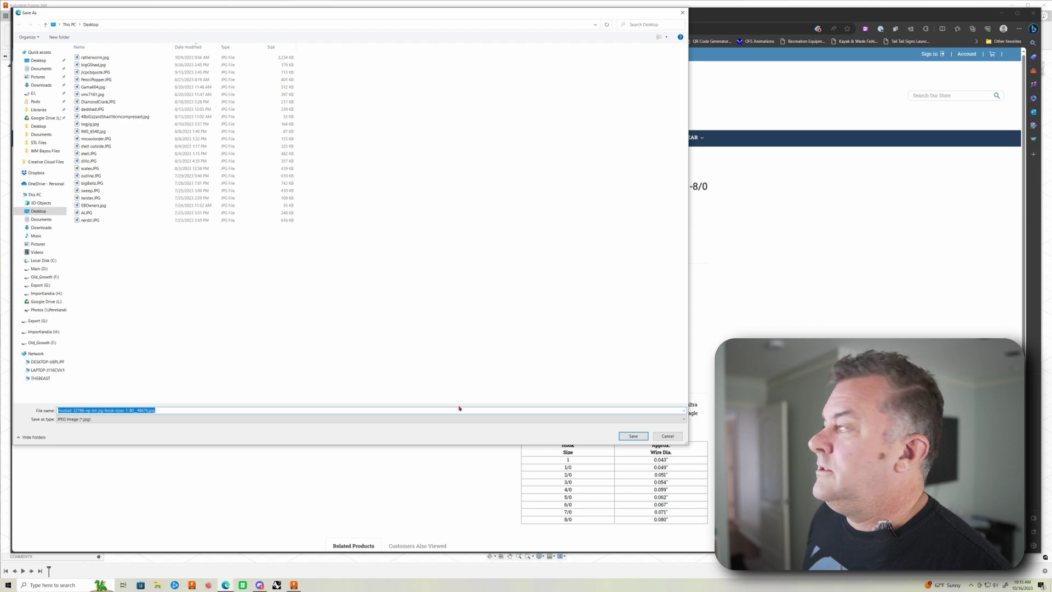
pyautogui.click(633, 435)
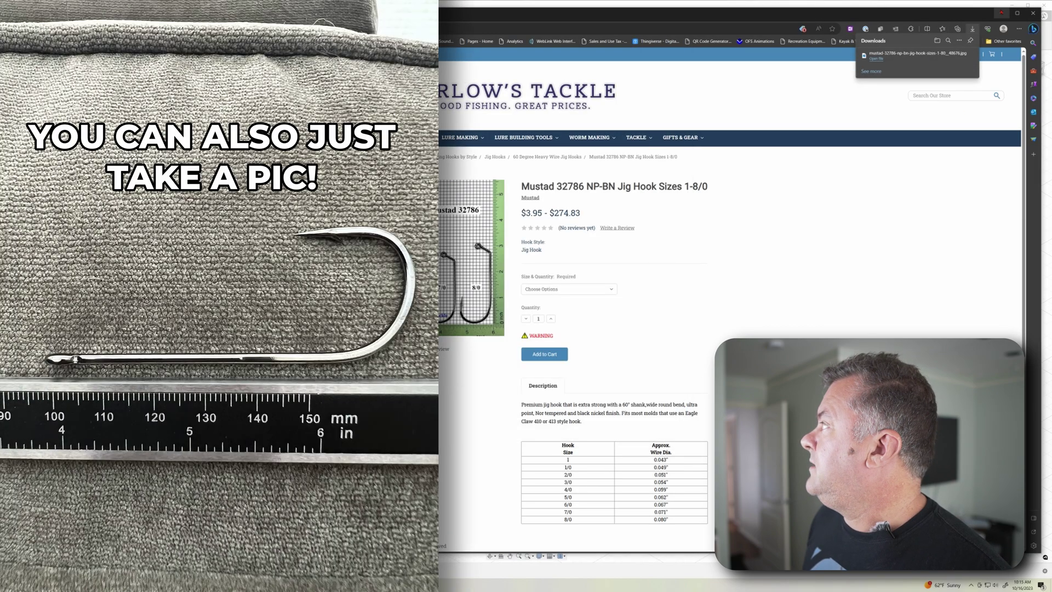
pyautogui.click(1000, 12)
pyautogui.click(1033, 69)
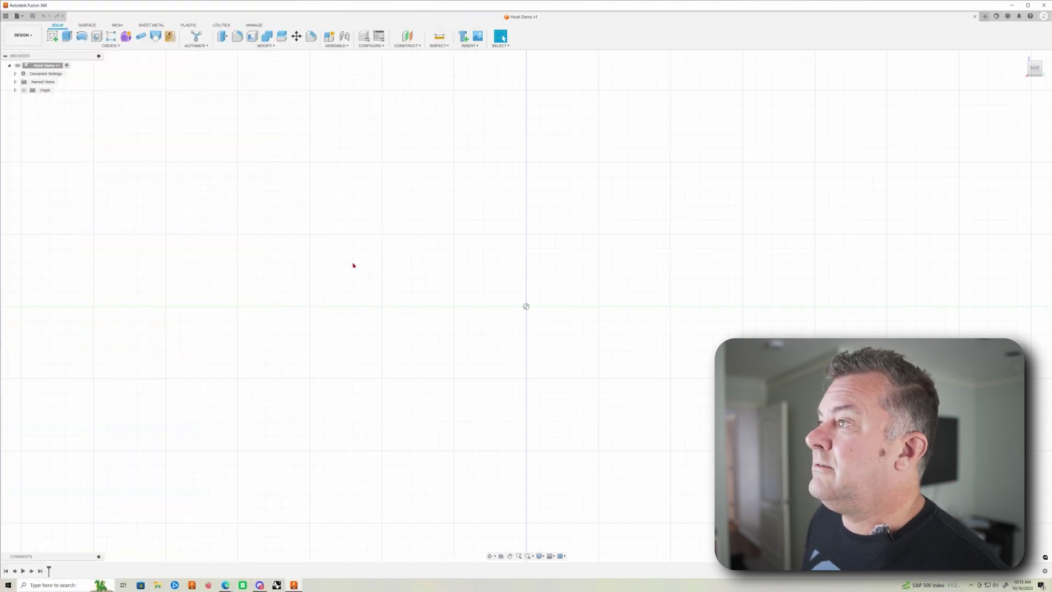
# Step: Insert the downloaded Mustad hook chart JPEG from the Desktop as a canvas
pyautogui.click(470, 45)
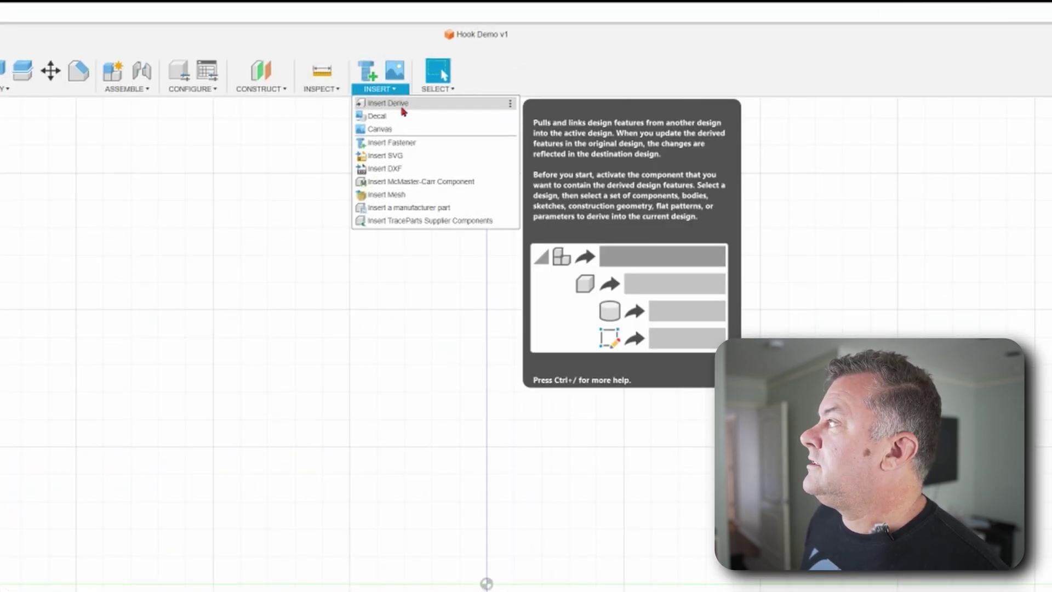
pyautogui.click(411, 130)
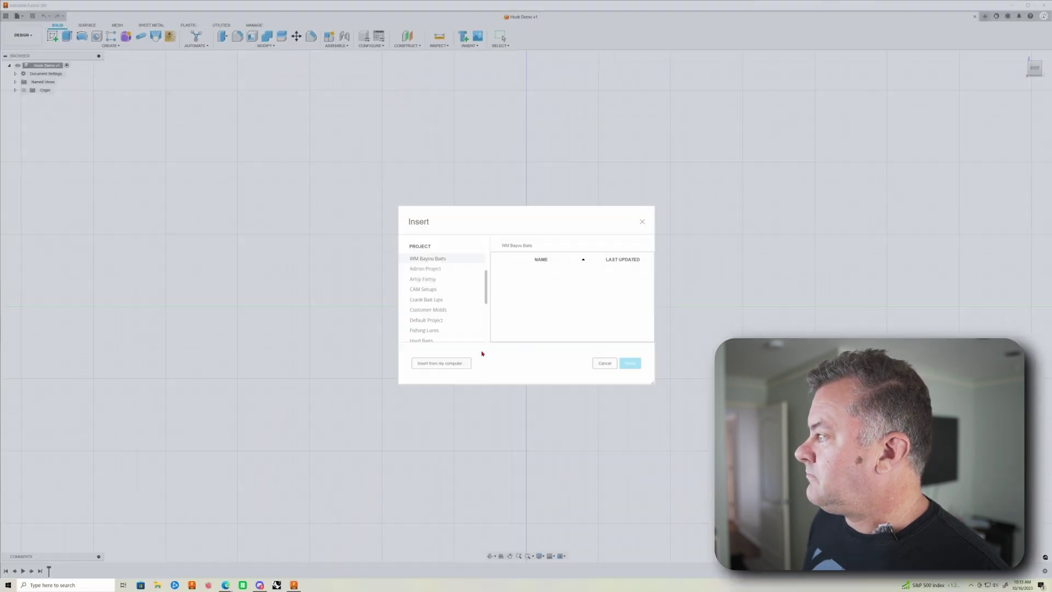
pyautogui.click(453, 363)
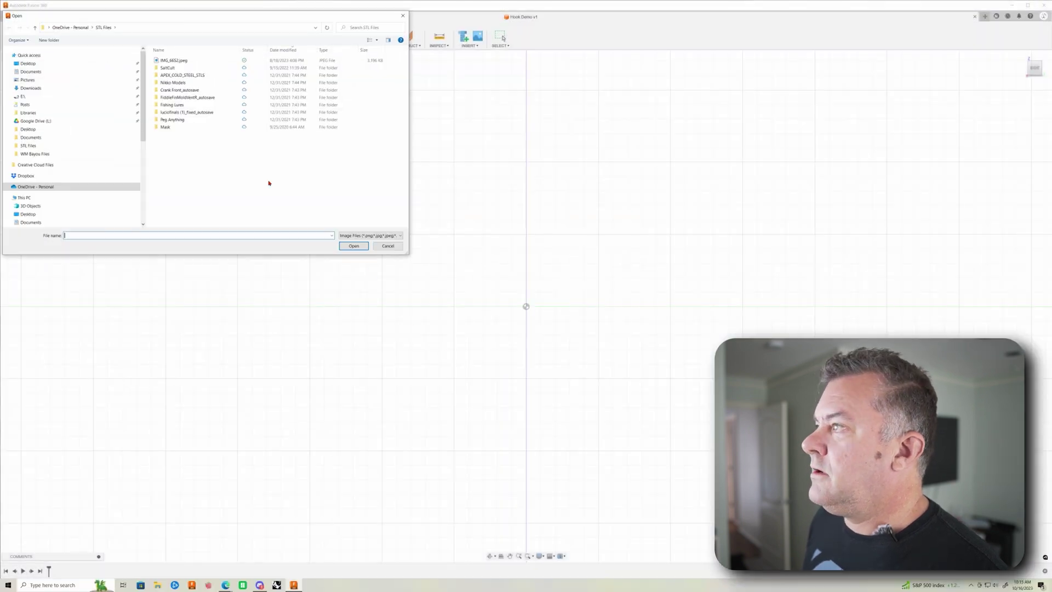
pyautogui.click(53, 63)
pyautogui.click(186, 61)
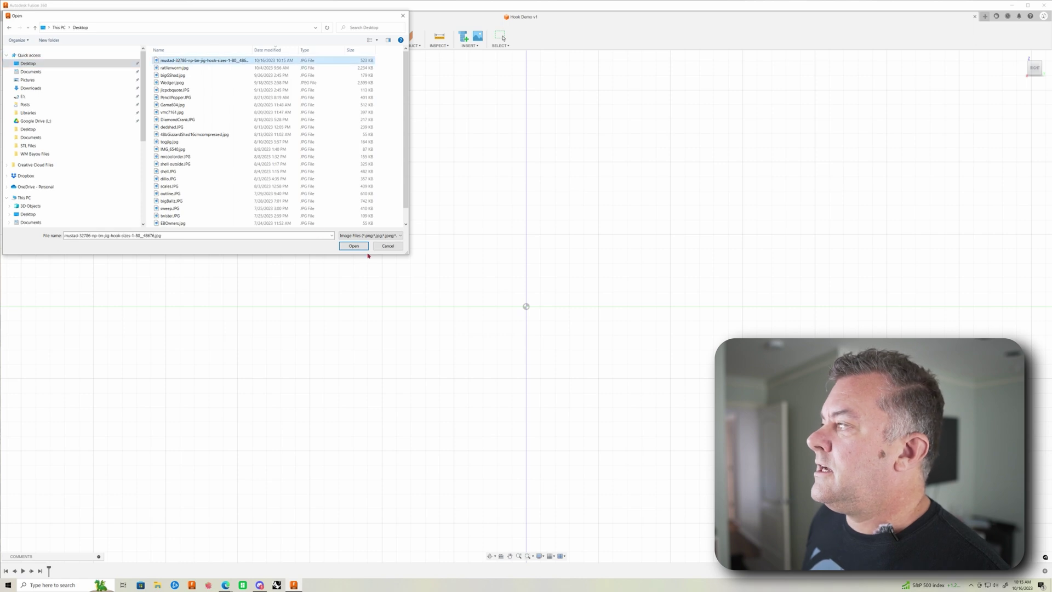
pyautogui.click(354, 245)
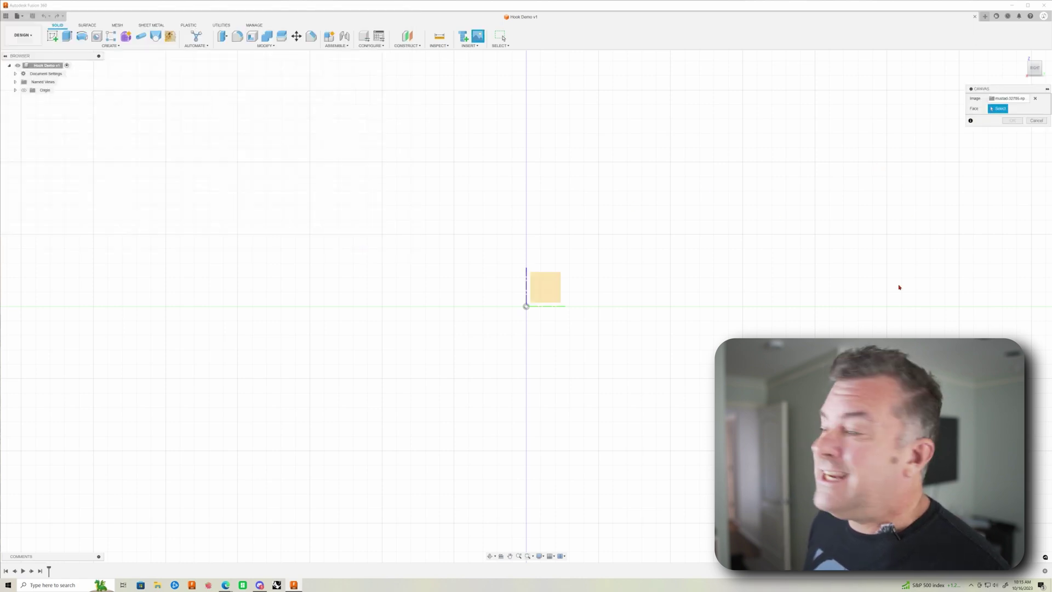
# Step: Attach the canvas to the side plane, scale it about 3.3x, rotate it and shift it up-right
pyautogui.click(550, 294)
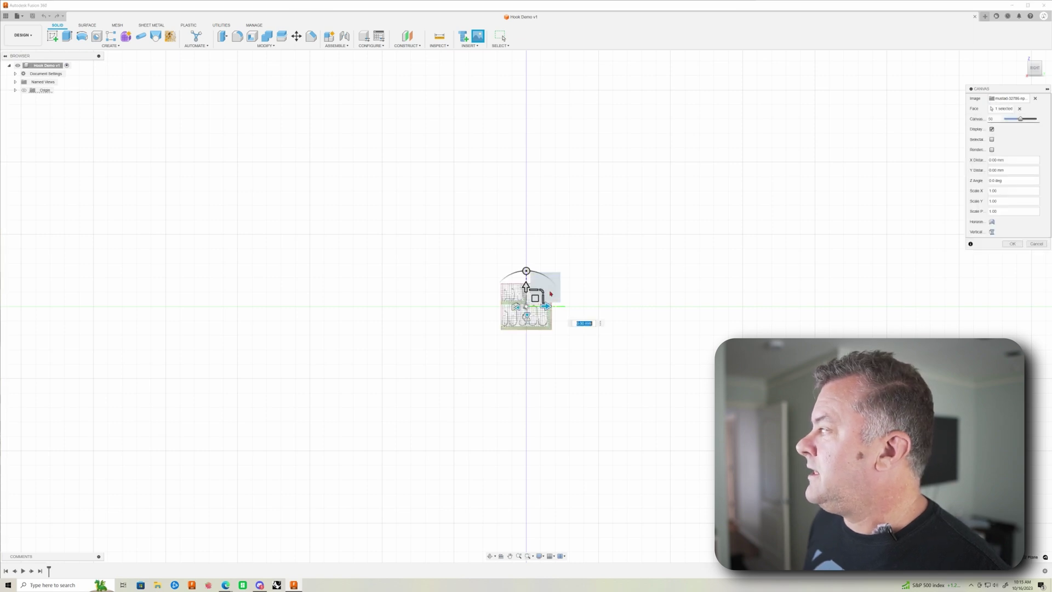
pyautogui.moveTo(551, 294); pyautogui.dragTo(601, 270)
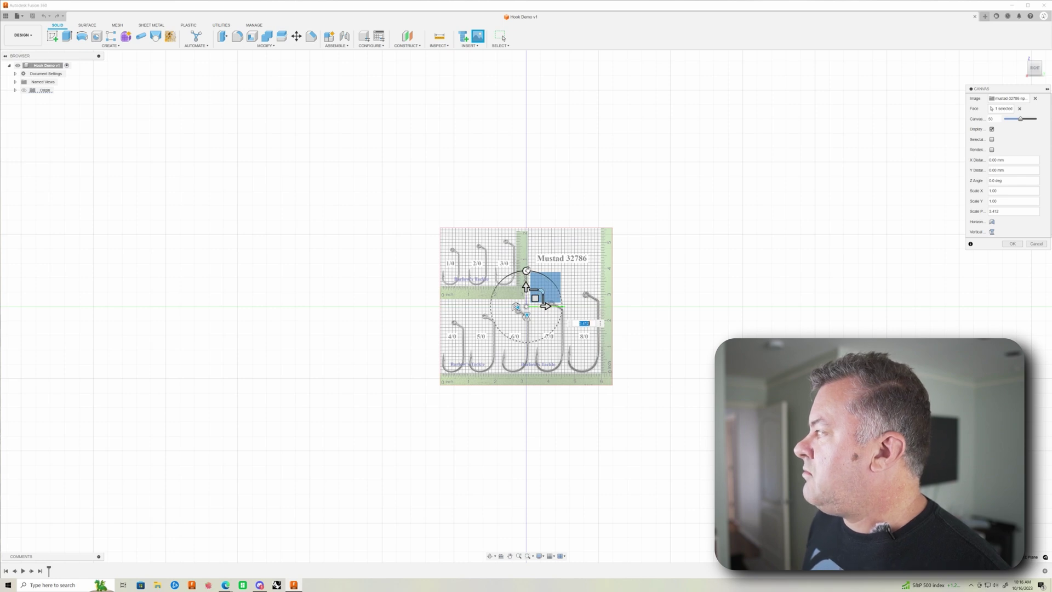
pyautogui.moveTo(526, 270); pyautogui.dragTo(561, 306)
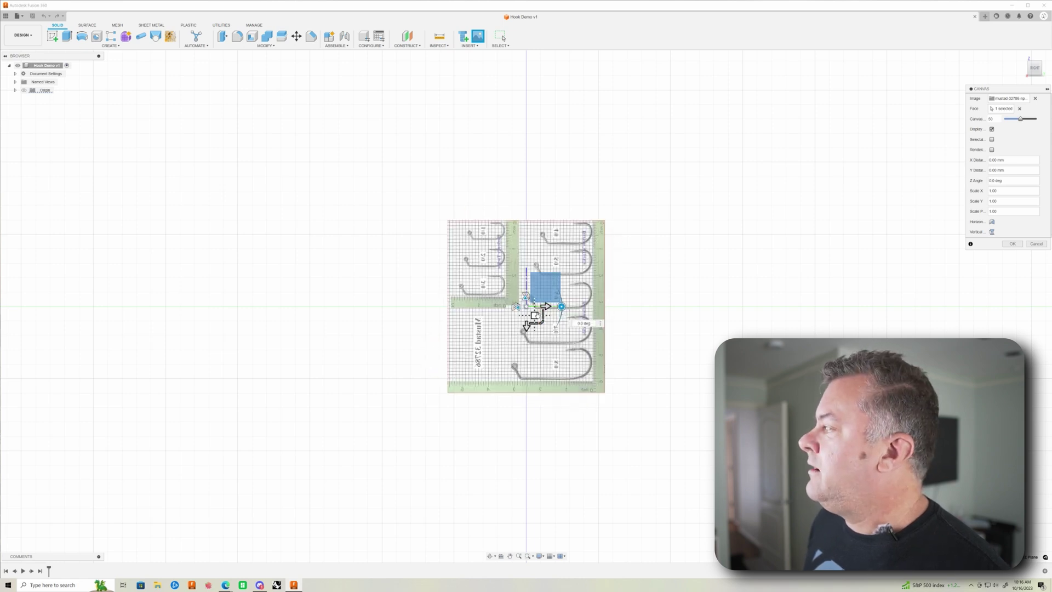
pyautogui.moveTo(535, 315); pyautogui.dragTo(584, 268)
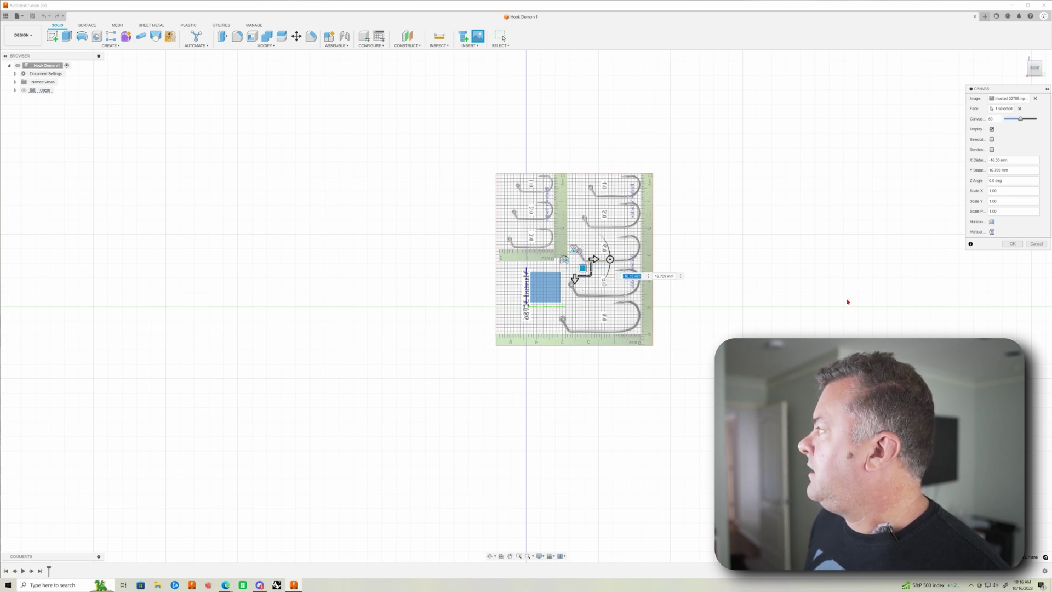
pyautogui.click(1011, 244)
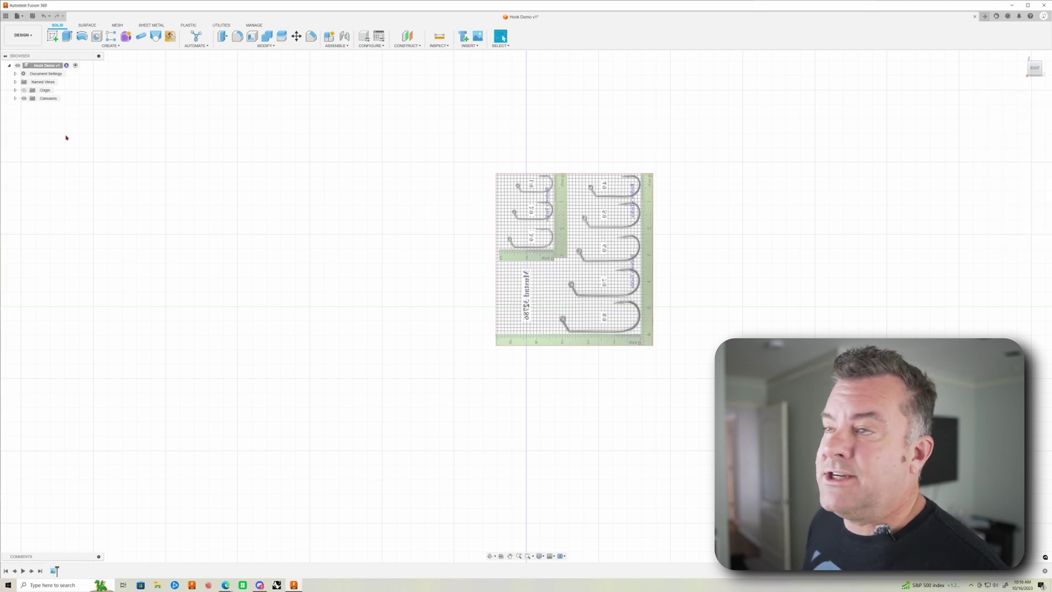
# Step: Calibrate the hook chart canvas so the span between its 4 and 3 inch marks equals 1 in
pyautogui.click(15, 98)
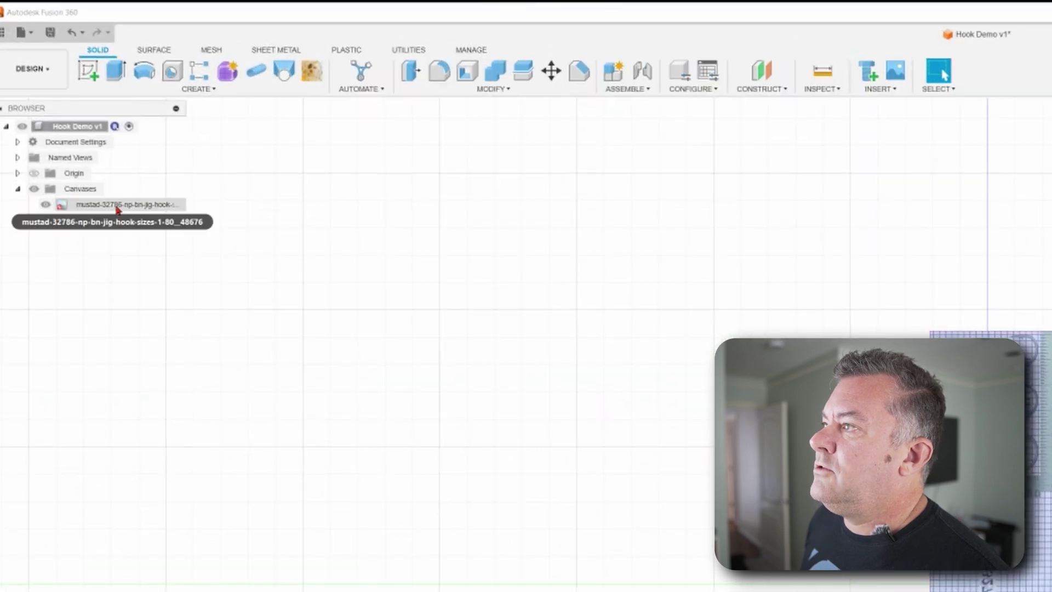
pyautogui.rightClick(117, 210)
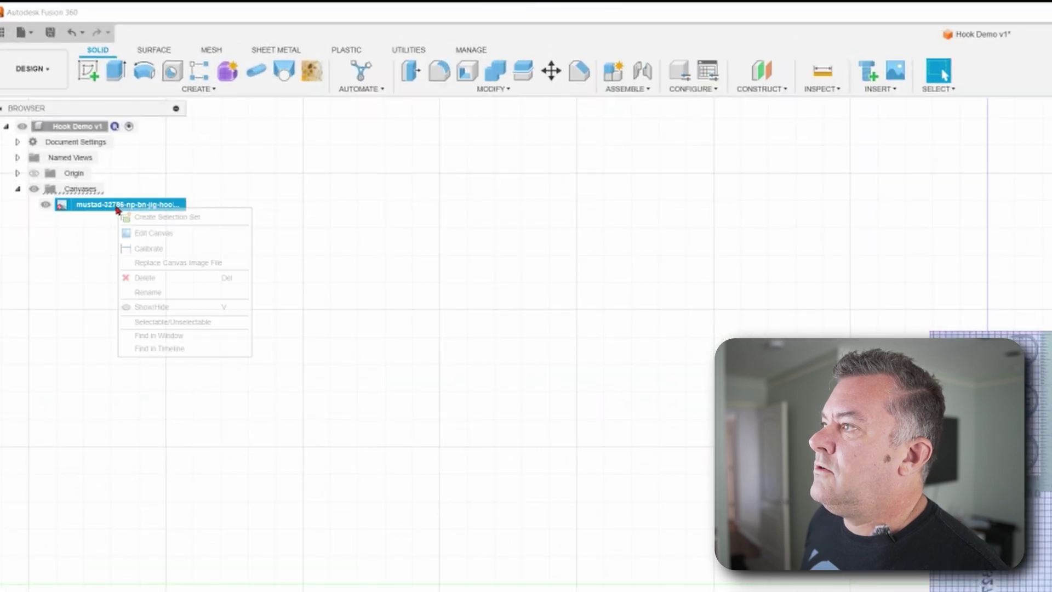
pyautogui.click(143, 249)
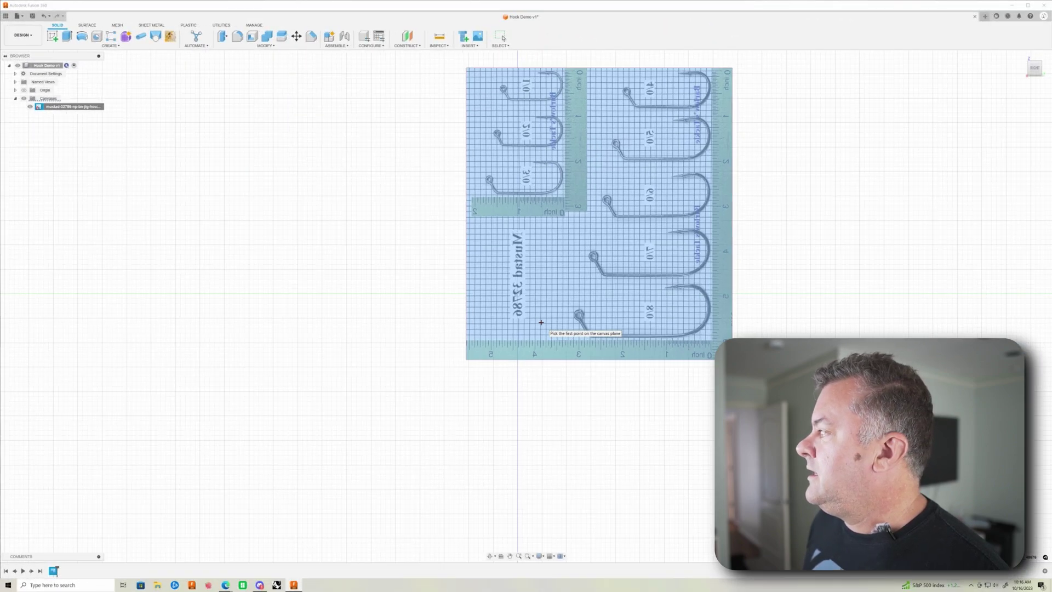
pyautogui.scroll(2, 540, 322)
pyautogui.scroll(2, 541, 322)
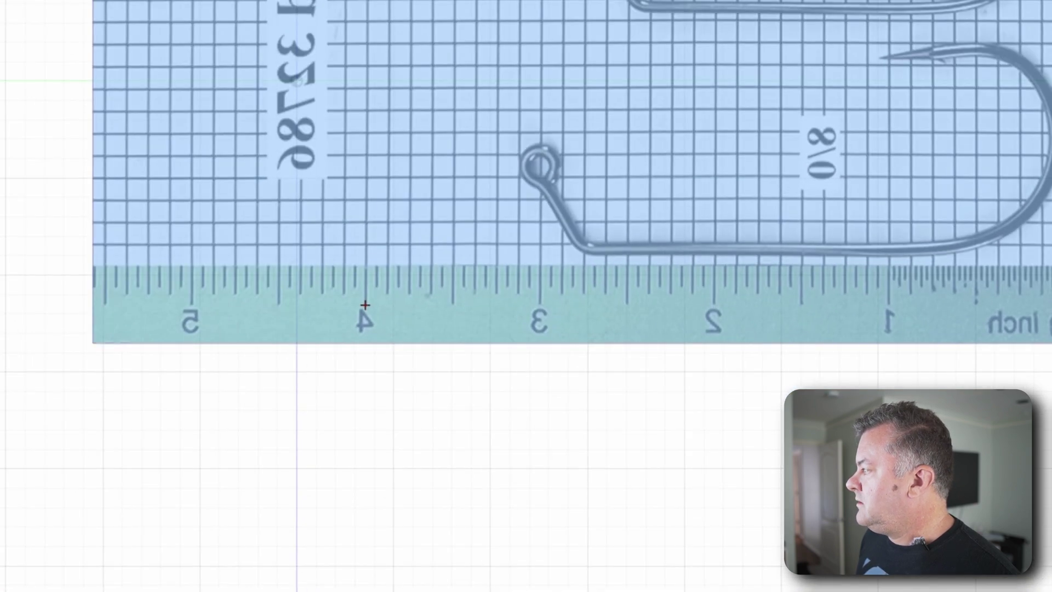
pyautogui.click(526, 381)
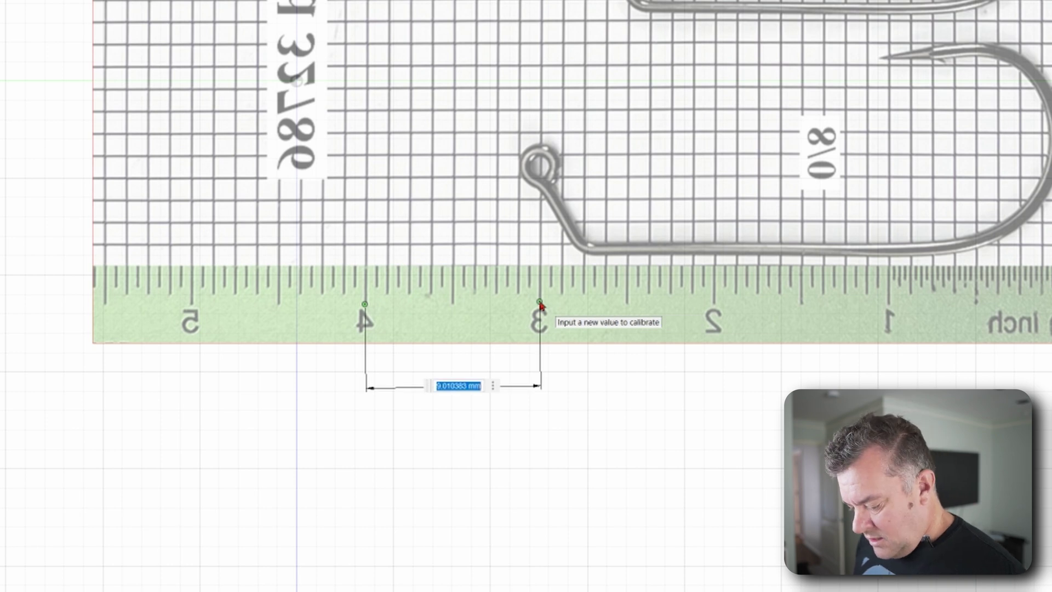
pyautogui.write('1 in')
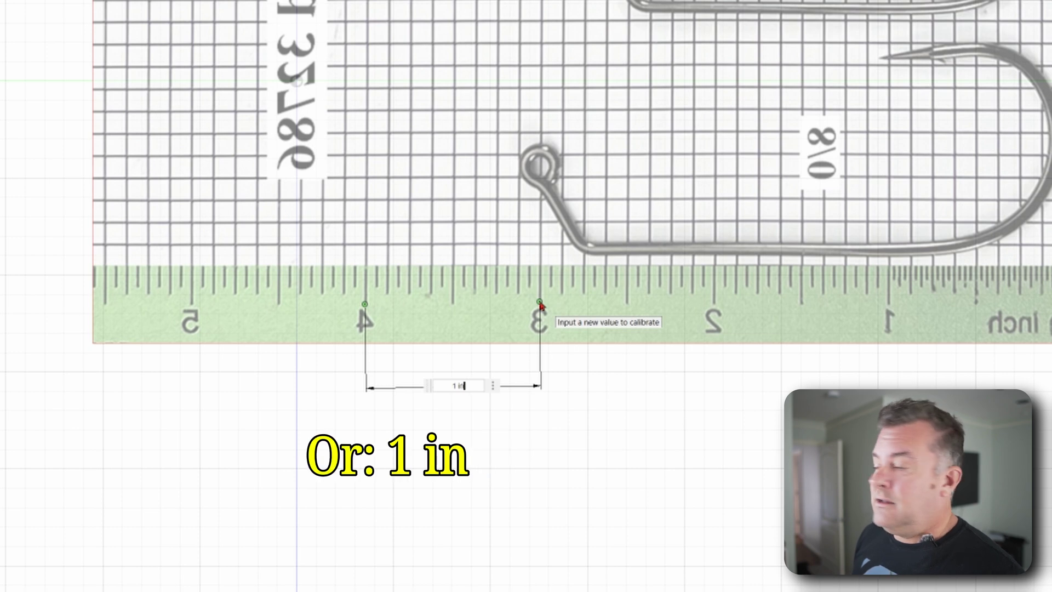
pyautogui.press('BackSpace')
pyautogui.press('BackSpace')
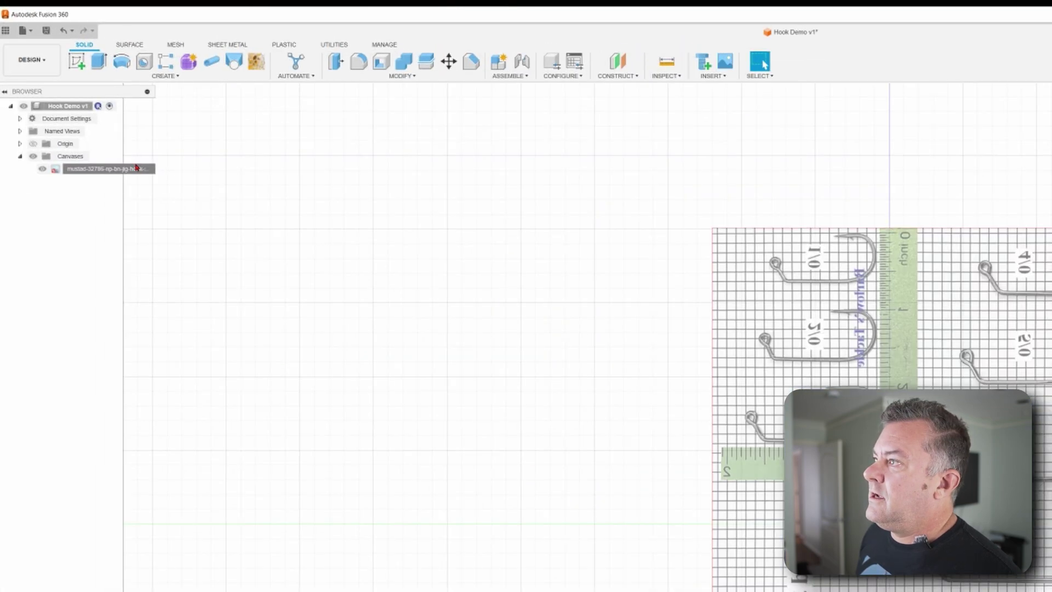
# Step: Edit the canvas and drag it so the 2/0 hook's eye sits at the origin
pyautogui.rightClick(92, 107)
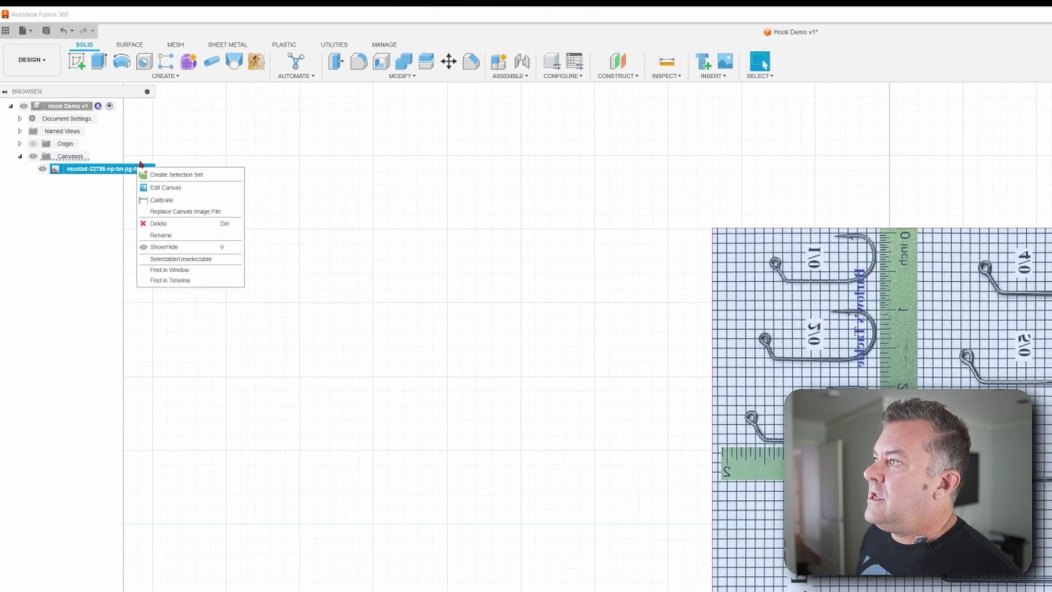
pyautogui.click(171, 187)
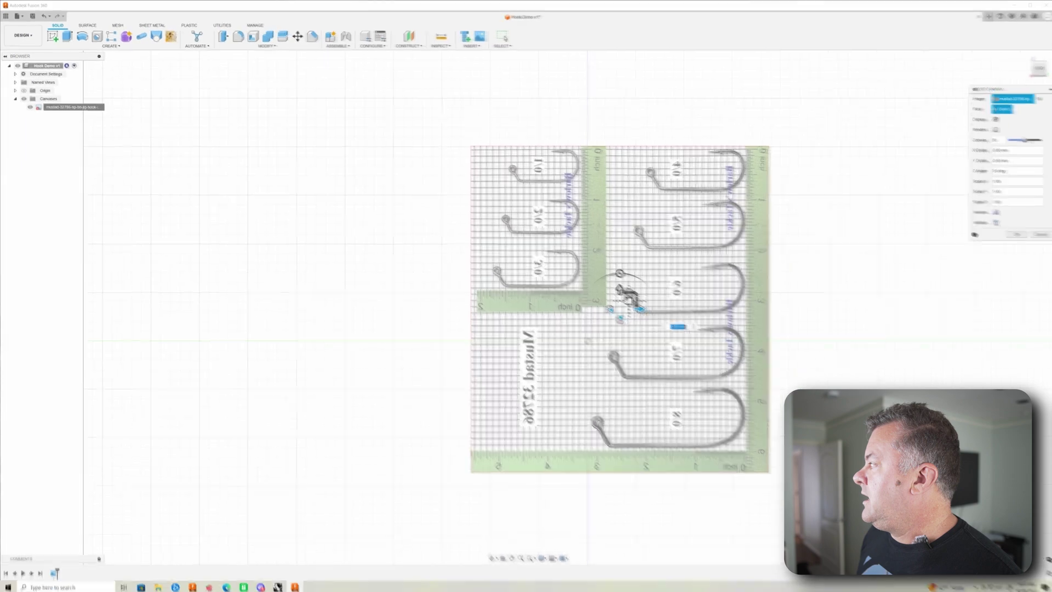
pyautogui.moveTo(619, 282); pyautogui.dragTo(628, 320)
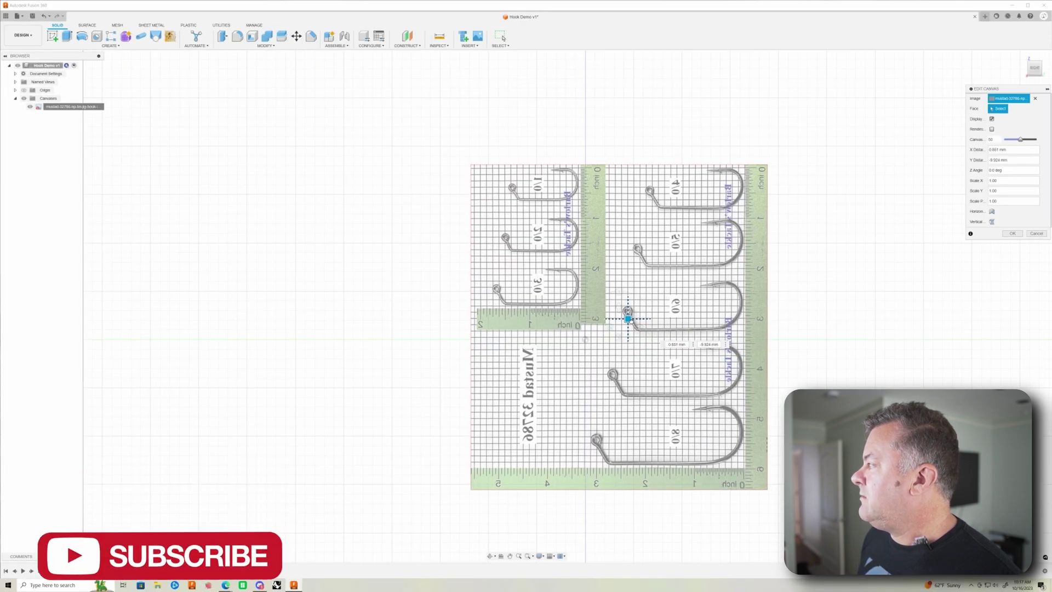
pyautogui.moveTo(627, 320); pyautogui.dragTo(708, 421)
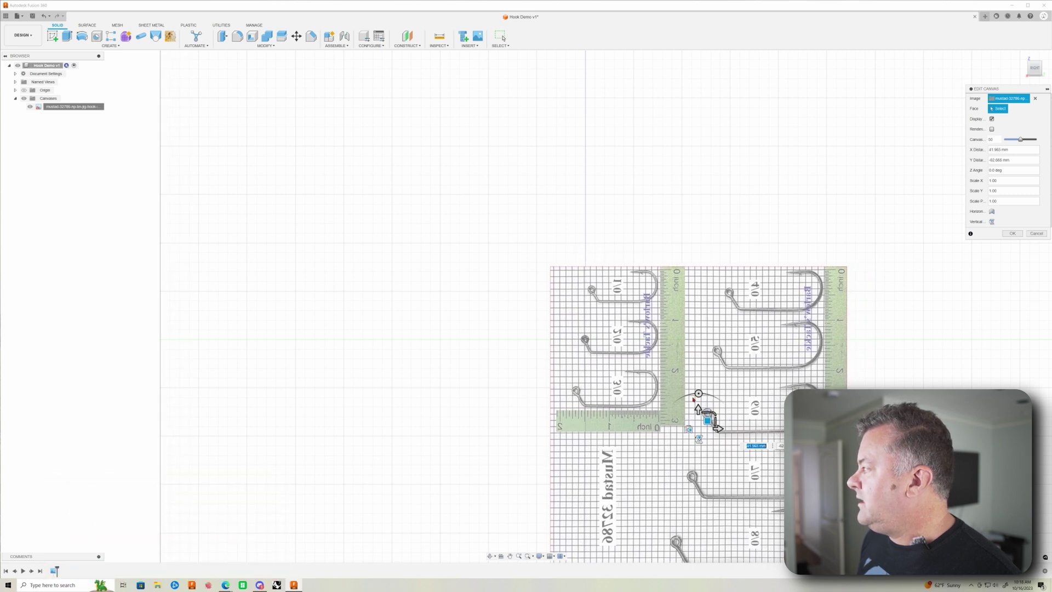
pyautogui.click(1009, 232)
pyautogui.moveTo(896, 387); pyautogui.dragTo(756, 298, button='middle')
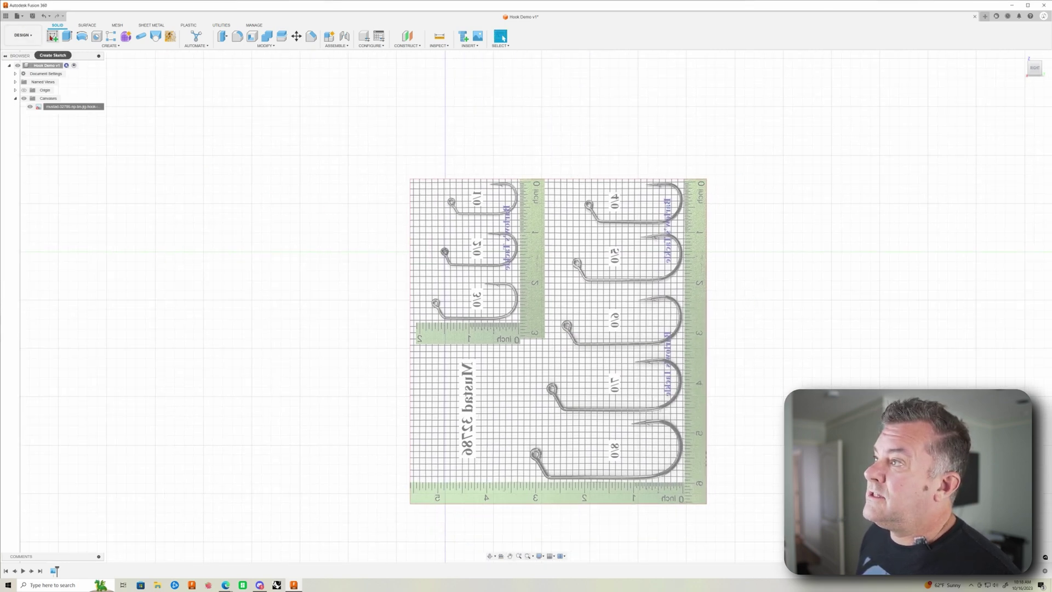
# Step: Start a sketch on the YZ plane and place fit-point spline points from the 2/0 eye along the hook
pyautogui.click(52, 37)
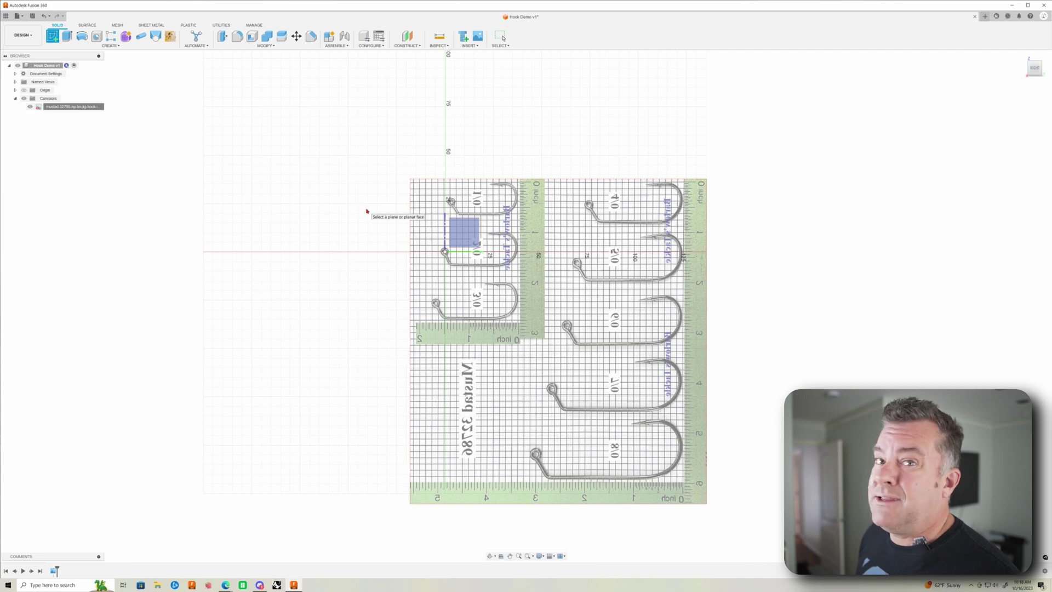
pyautogui.click(464, 232)
pyautogui.press('r')
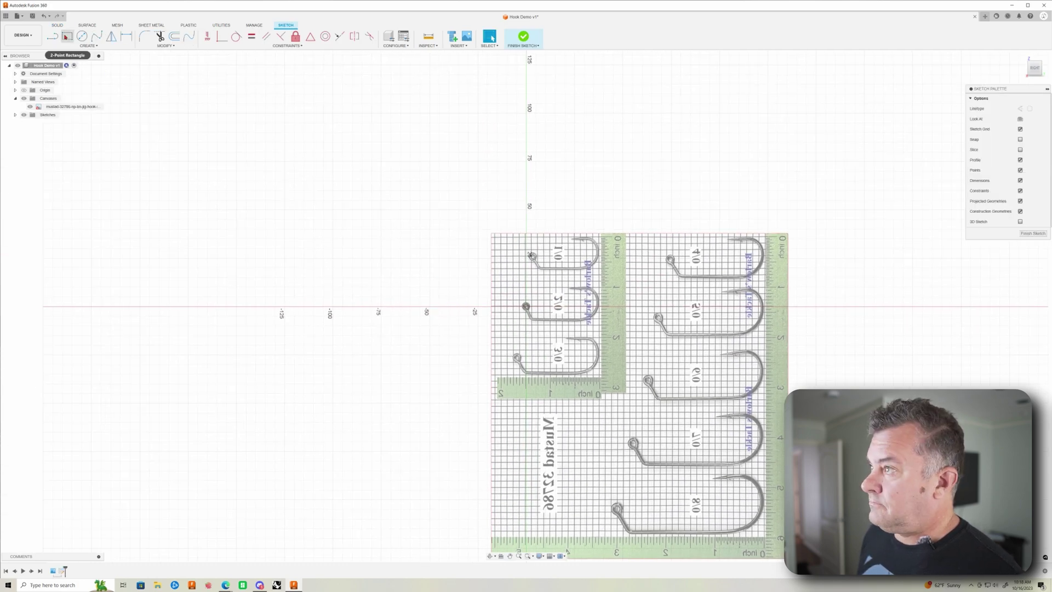
pyautogui.click(97, 37)
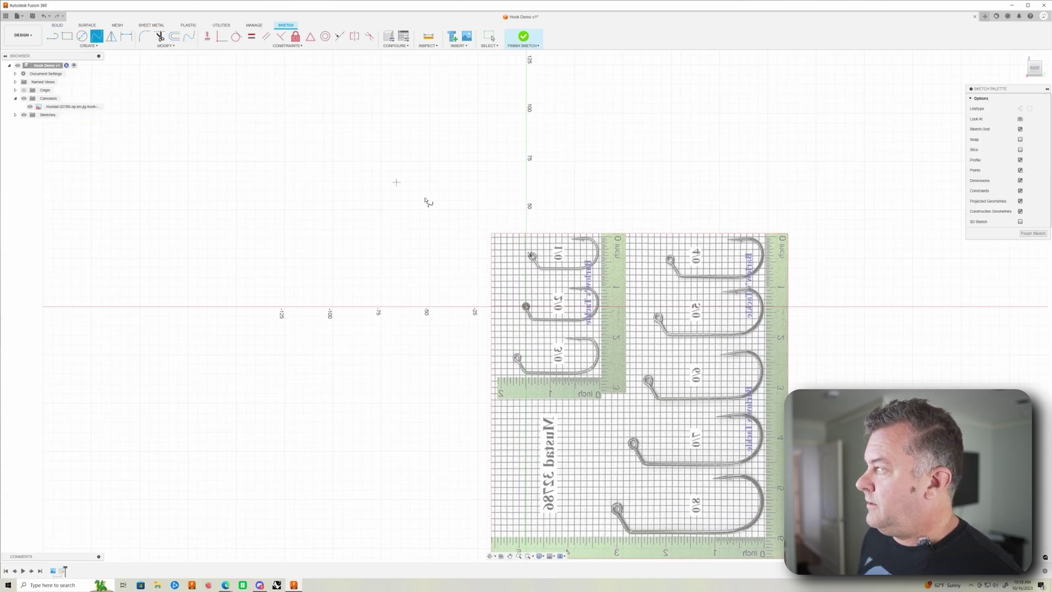
pyautogui.scroll(-2, 520, 298)
pyautogui.scroll(2, 520, 296)
pyautogui.scroll(8, 521, 299)
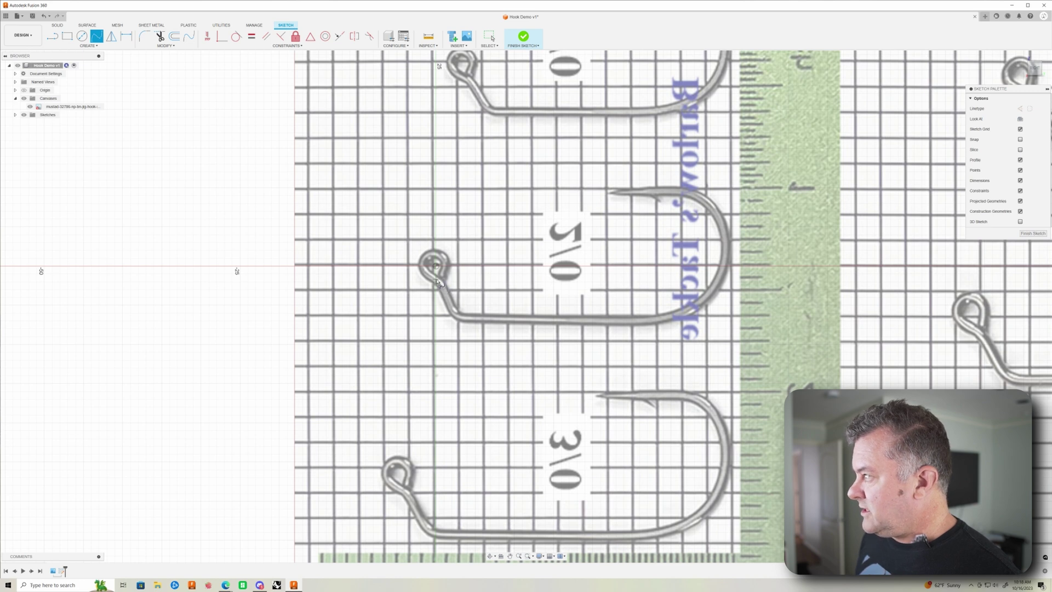
pyautogui.click(438, 280)
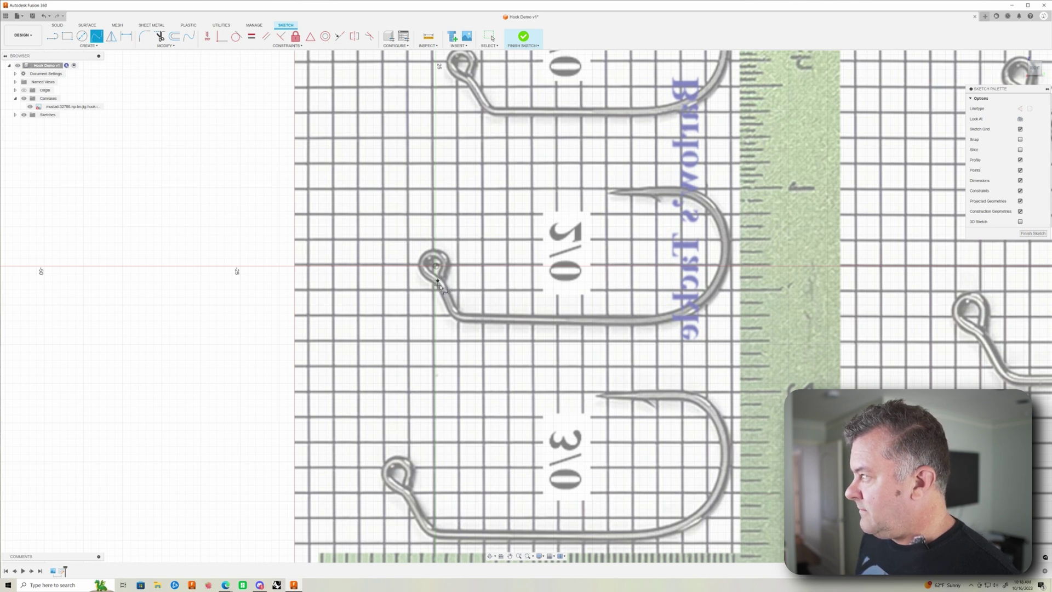
pyautogui.click(442, 286)
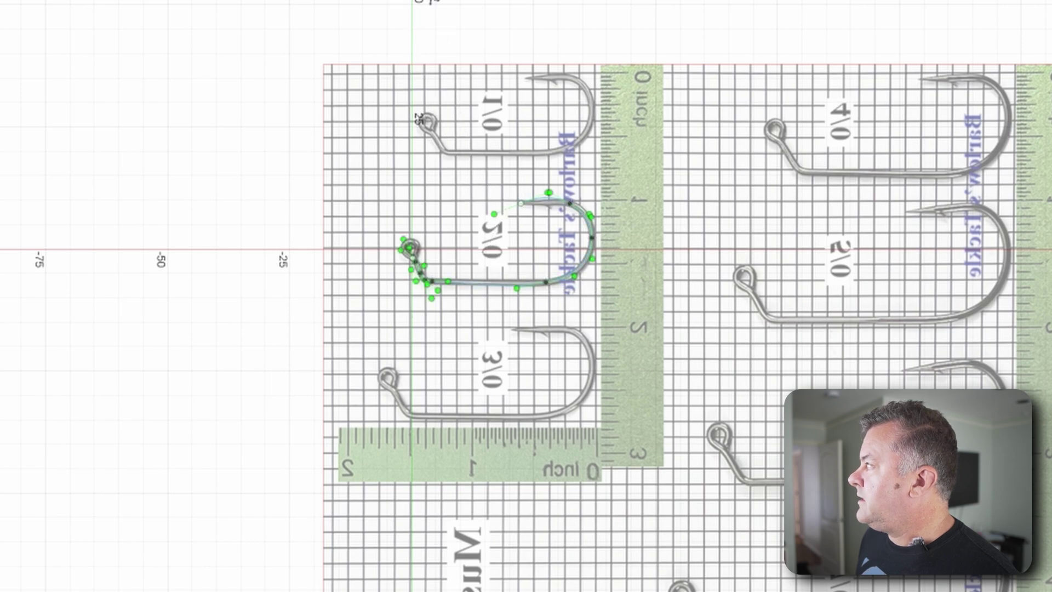
pyautogui.scroll(5, 487, 225)
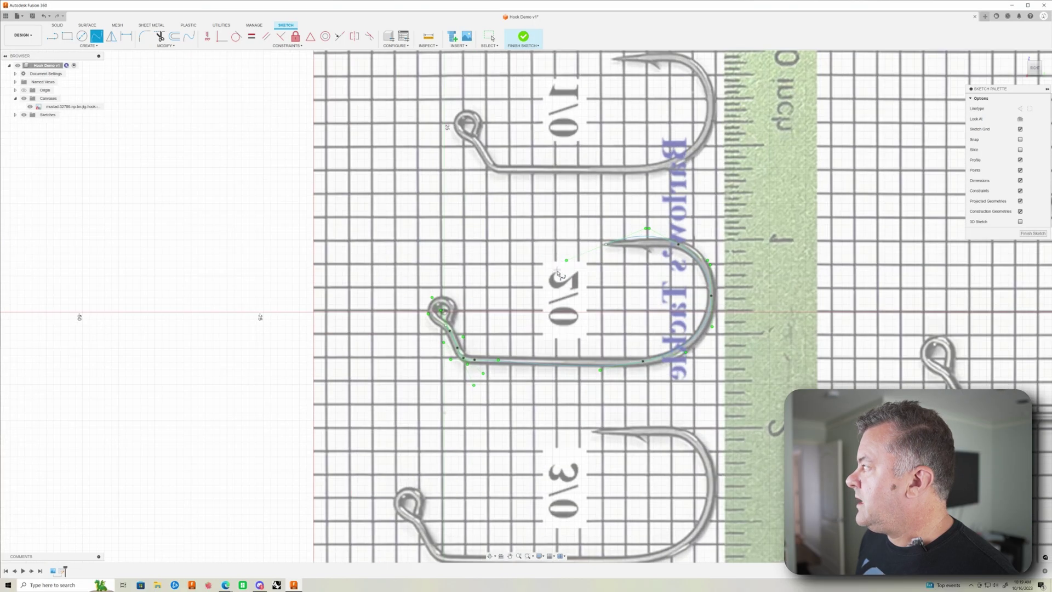
pyautogui.scroll(2, 556, 272)
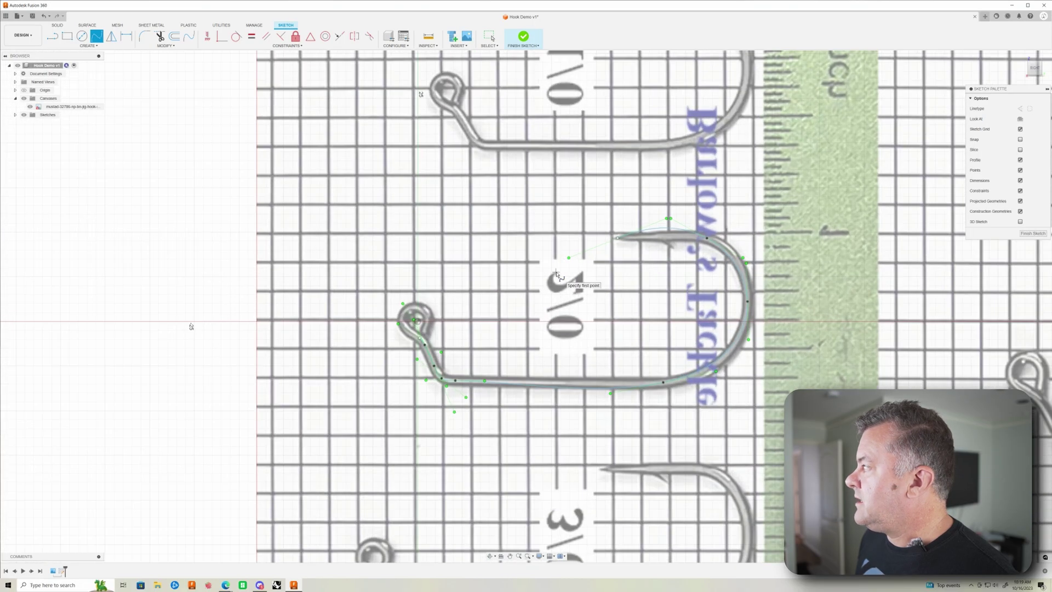
pyautogui.press('Escape')
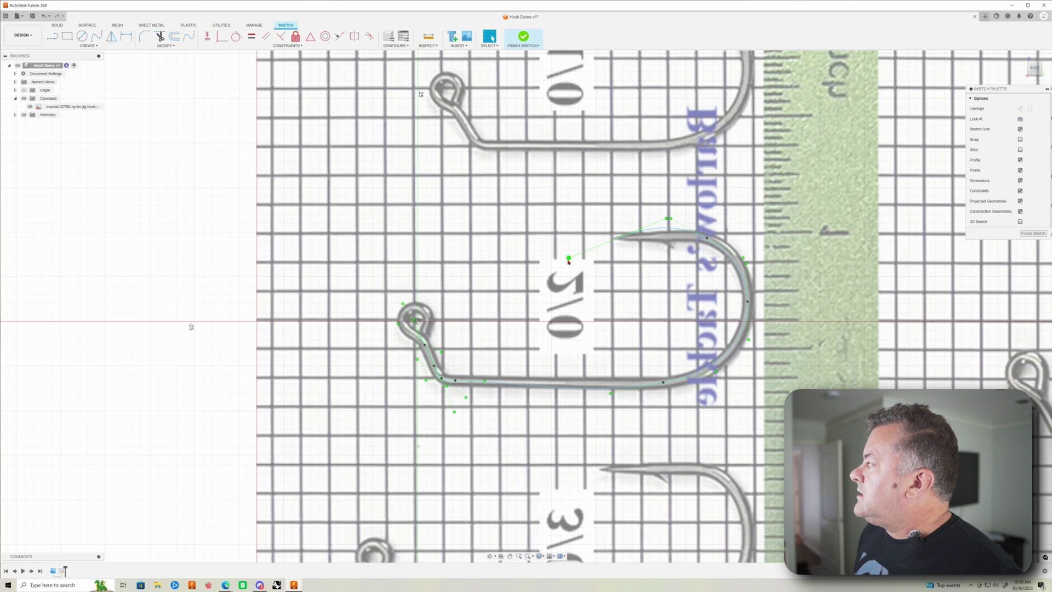
# Step: Adjust the spline's points and tangent handles to follow the hook's tip, bend and bottom curve
pyautogui.moveTo(569, 259); pyautogui.dragTo(592, 242)
pyautogui.press('Escape')
pyautogui.click(713, 244)
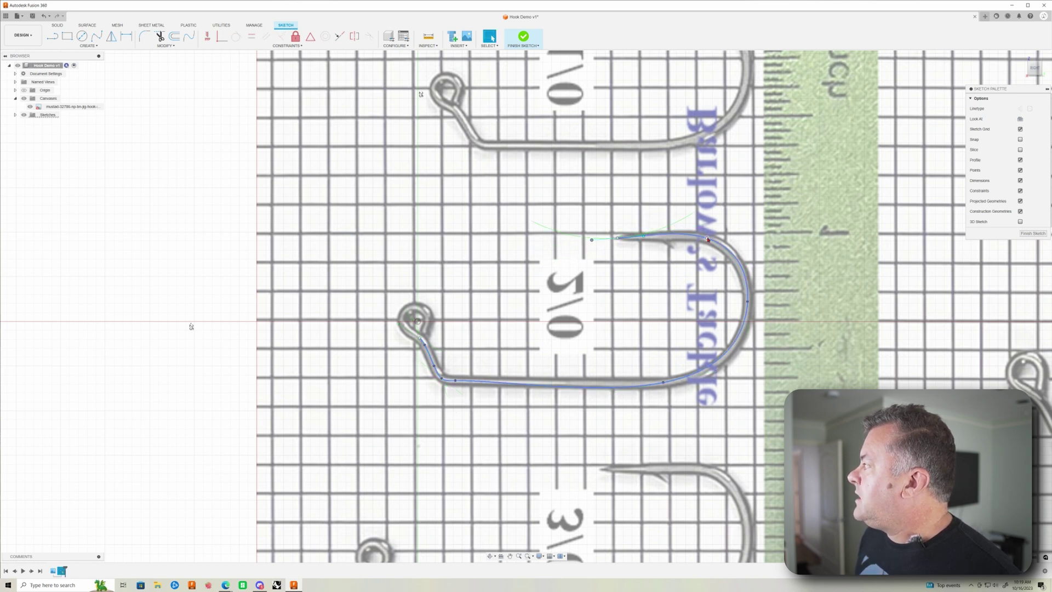
pyautogui.moveTo(750, 252); pyautogui.dragTo(751, 247)
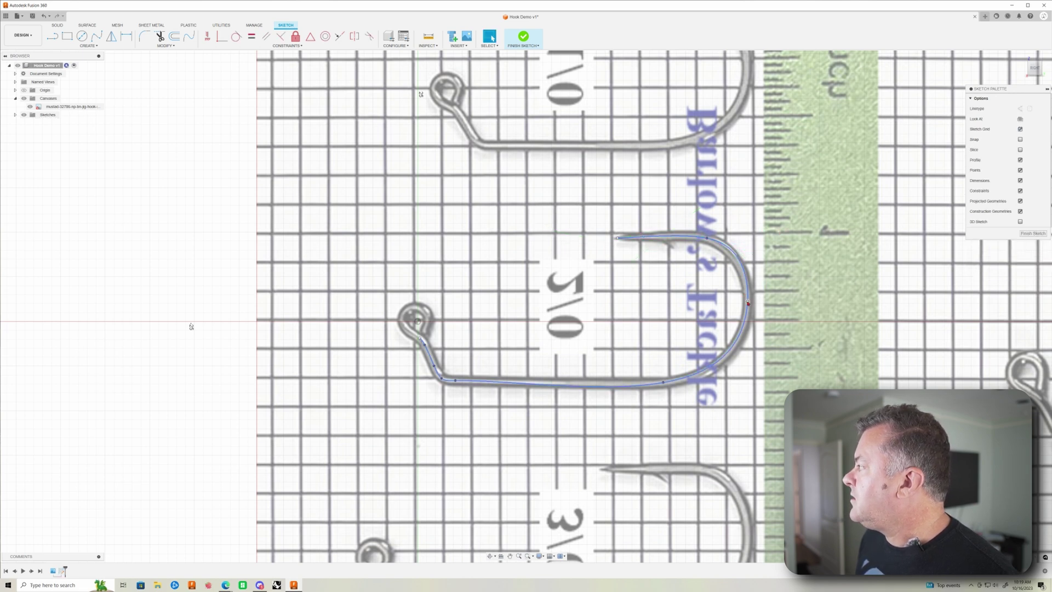
pyautogui.click(746, 299)
pyautogui.moveTo(745, 345); pyautogui.dragTo(745, 335)
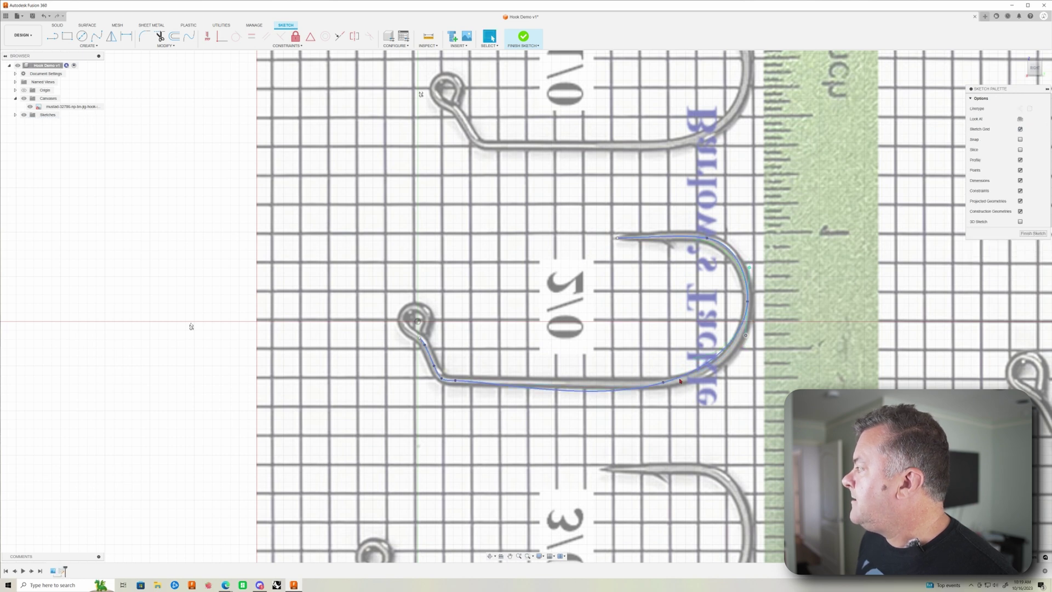
pyautogui.moveTo(666, 382); pyautogui.dragTo(484, 382)
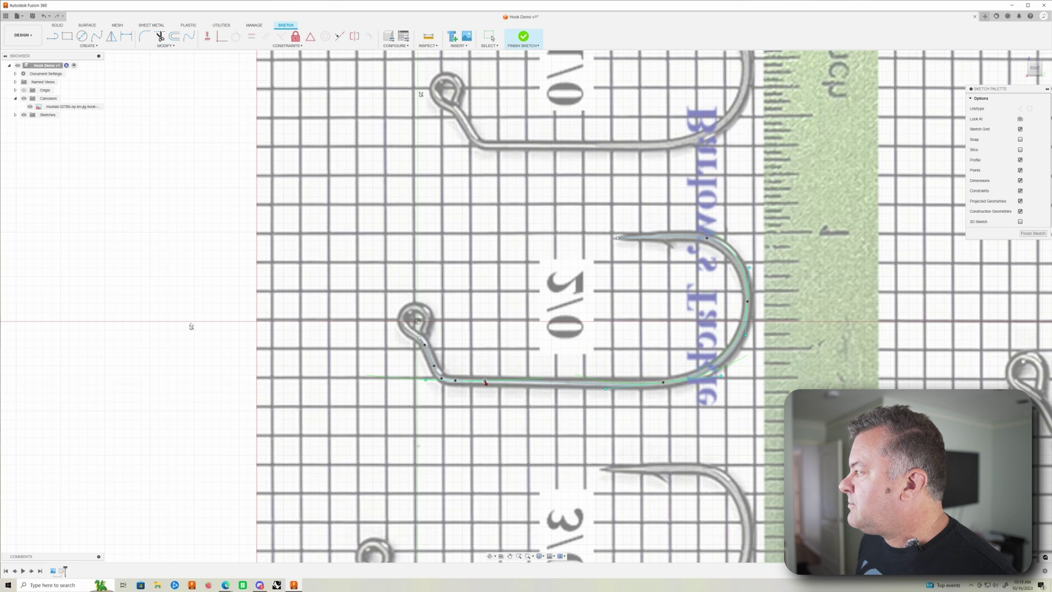
pyautogui.moveTo(484, 381); pyautogui.dragTo(485, 382)
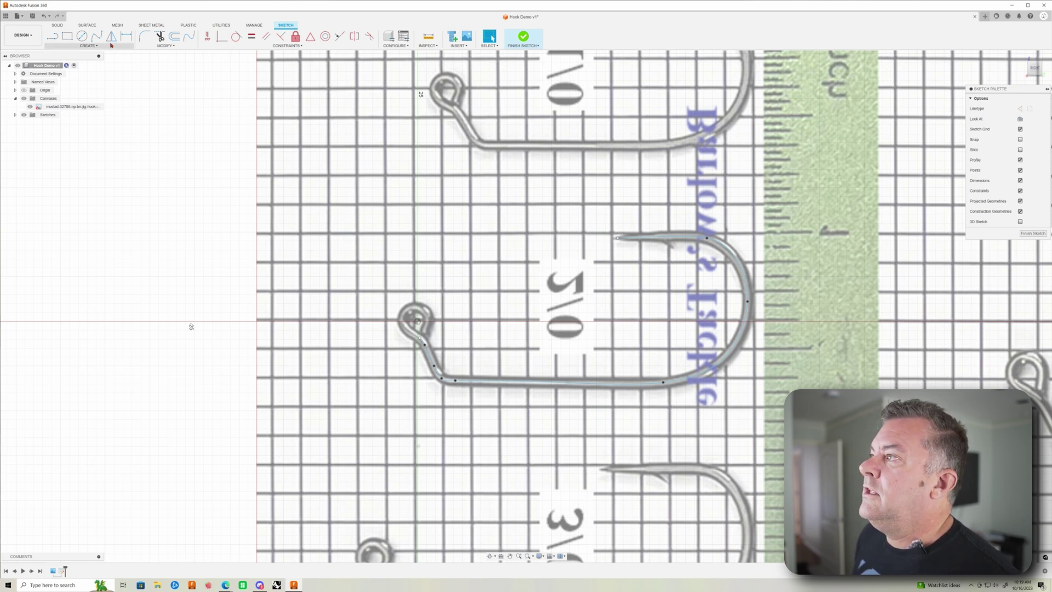
# Step: Draw a circle on the hook eye and snap the spline's eye end onto its edge
pyautogui.click(81, 36)
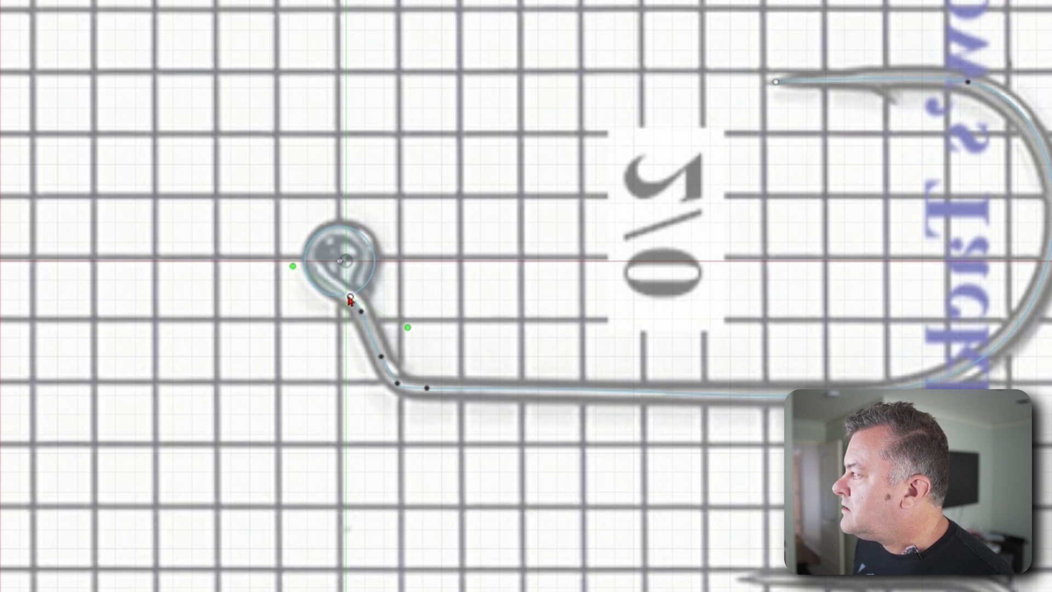
pyautogui.click(349, 299)
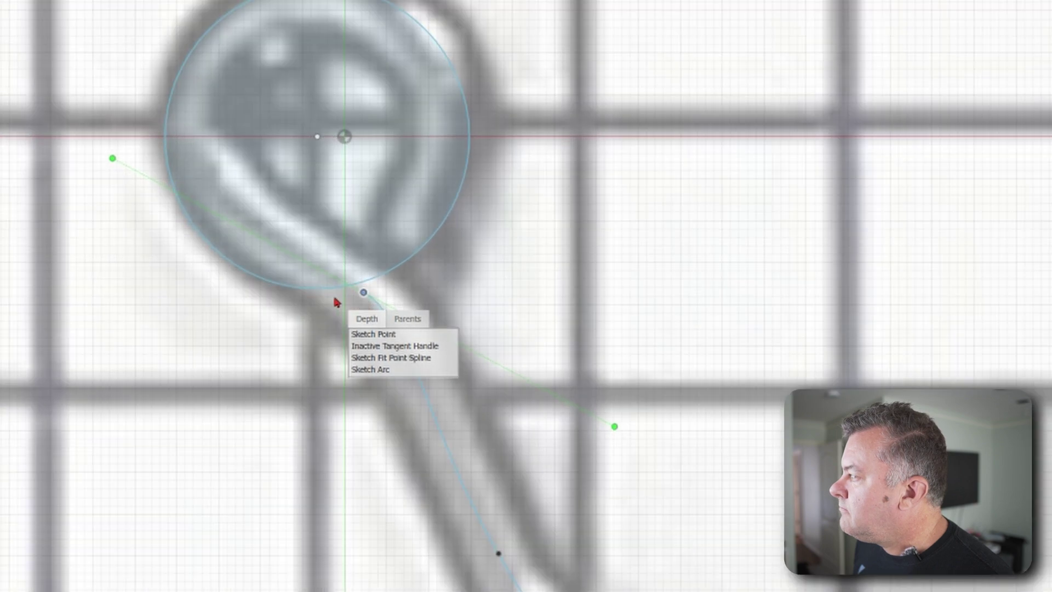
pyautogui.moveTo(363, 292); pyautogui.dragTo(351, 285)
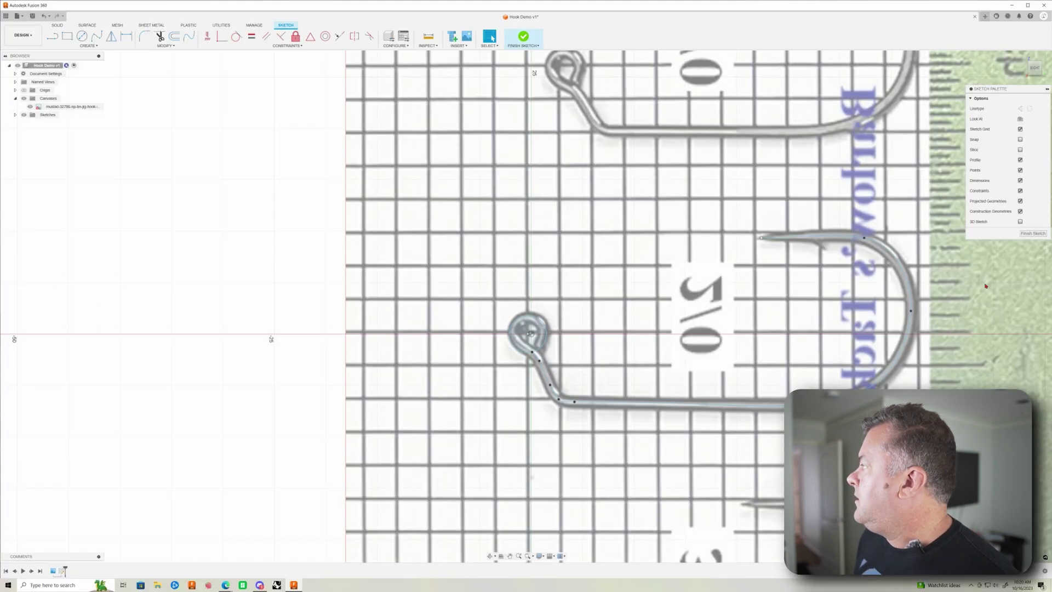
# Step: Finish the sketch and pan the hook into view
pyautogui.click(1033, 233)
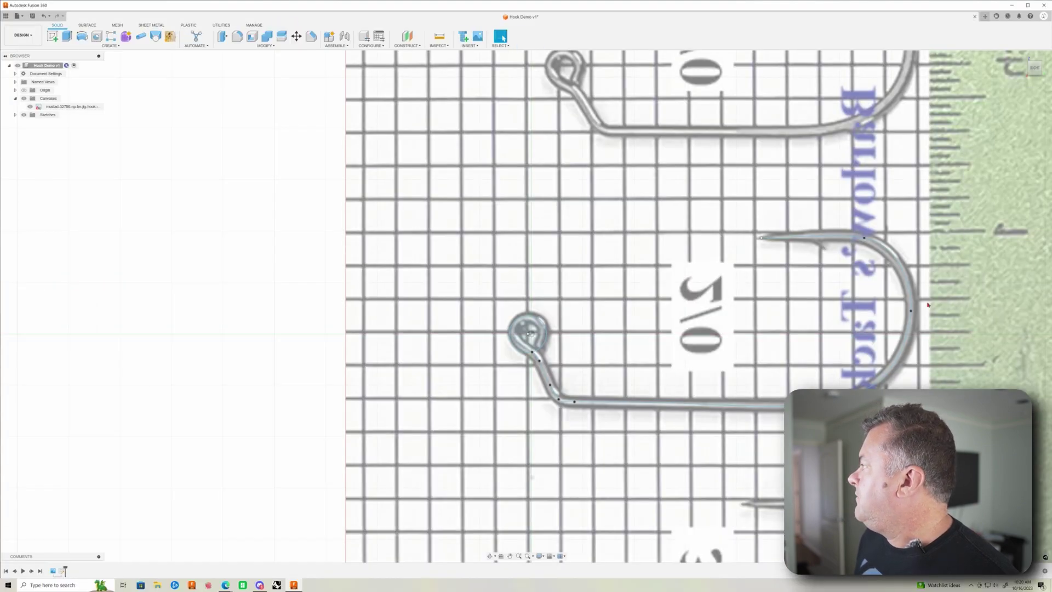
pyautogui.click(509, 555)
pyautogui.moveTo(767, 336); pyautogui.dragTo(575, 307)
pyautogui.press('Escape')
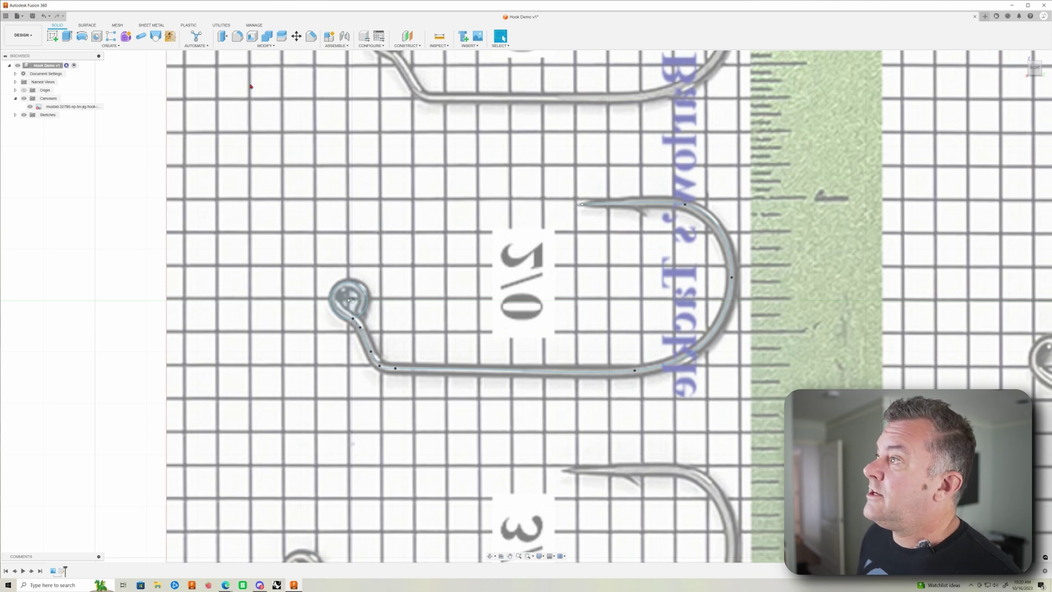
# Step: Try a solid pipe along the hook spline with section size 3, then cancel it
pyautogui.click(141, 37)
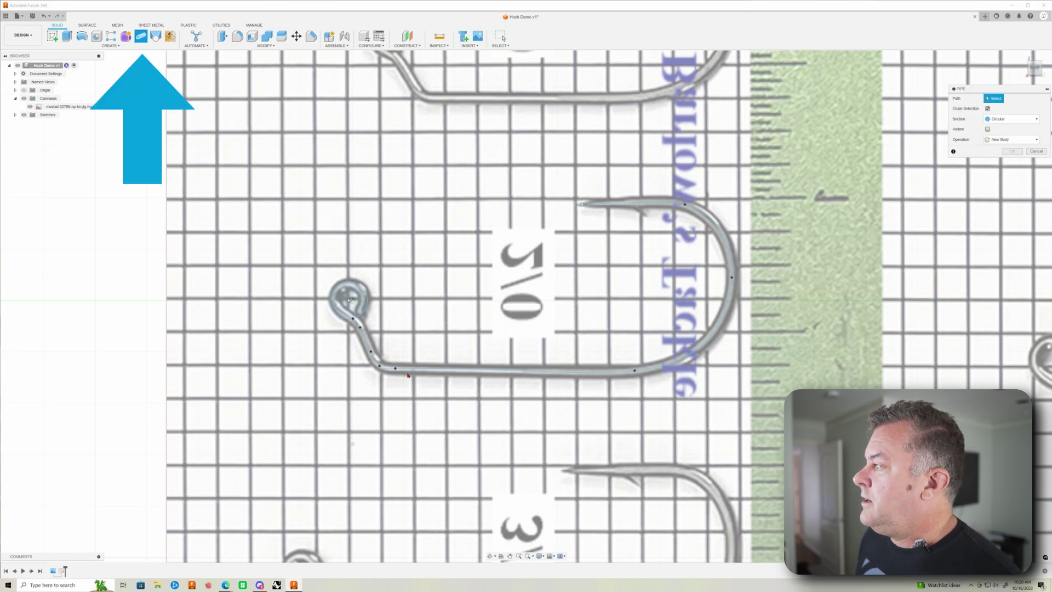
pyautogui.click(407, 375)
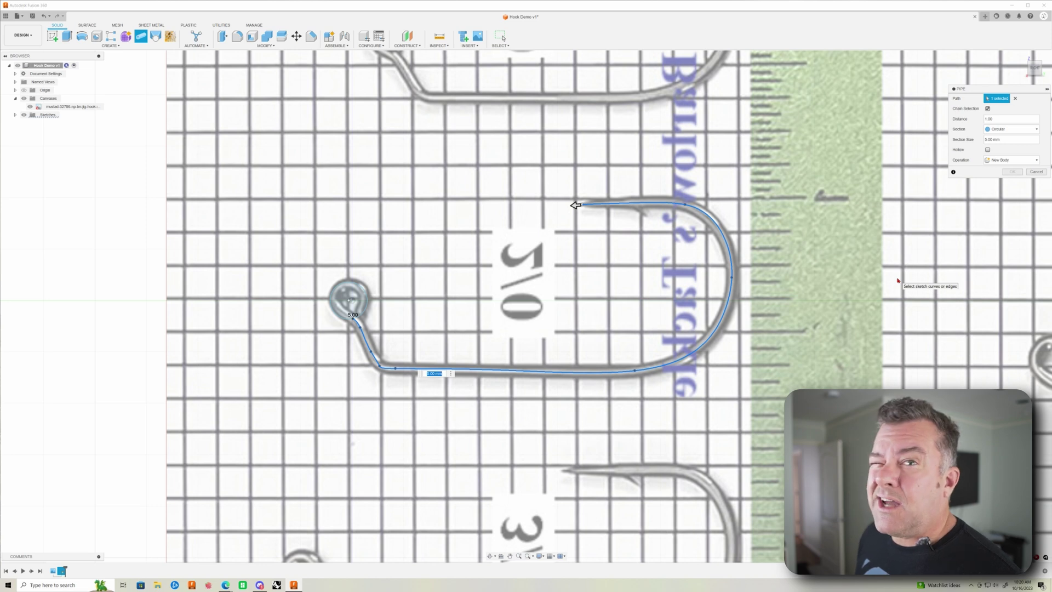
pyautogui.click(1012, 141)
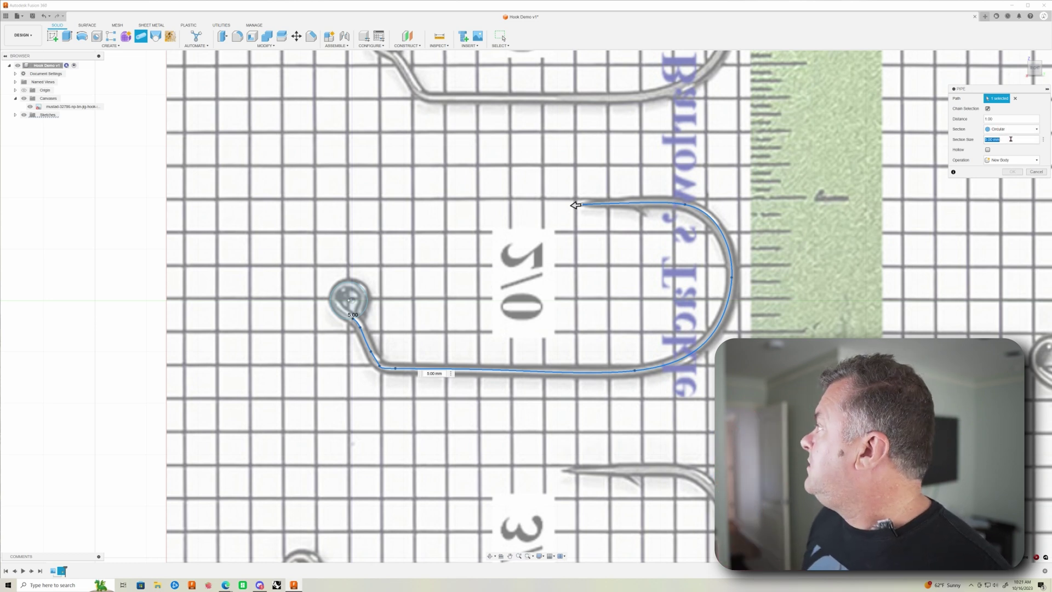
pyautogui.write('3')
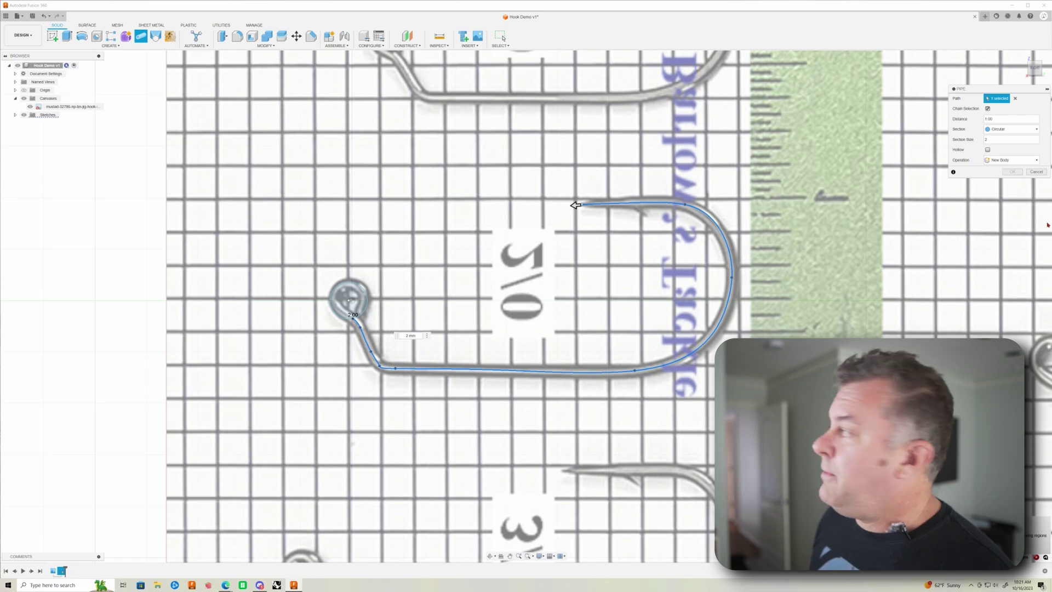
pyautogui.click(1036, 172)
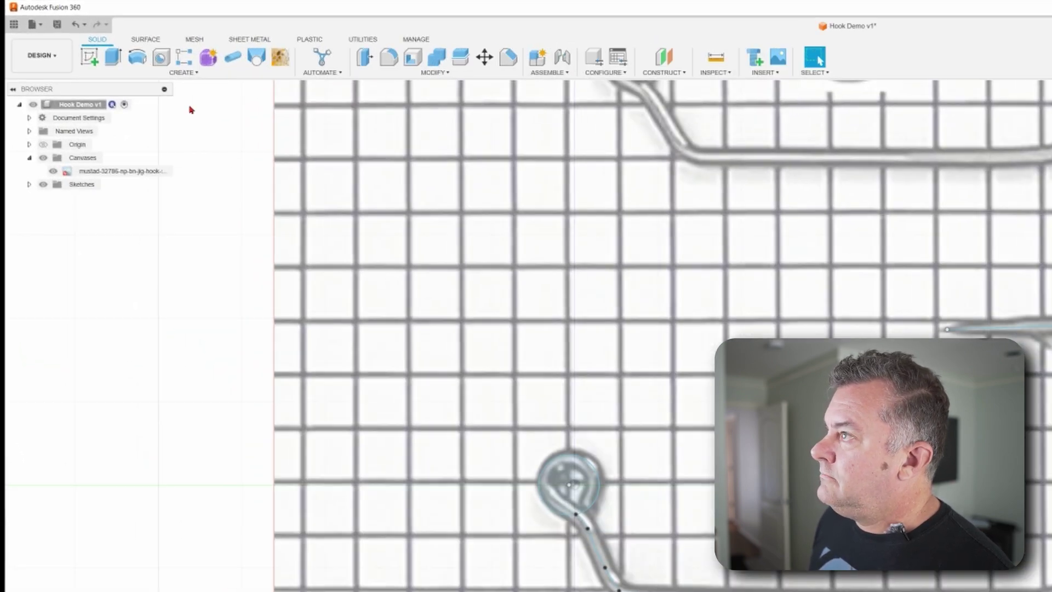
# Step: Start a freeform body and pipe along the hook spline with a 1.8 diameter
pyautogui.click(209, 57)
pyautogui.click(167, 73)
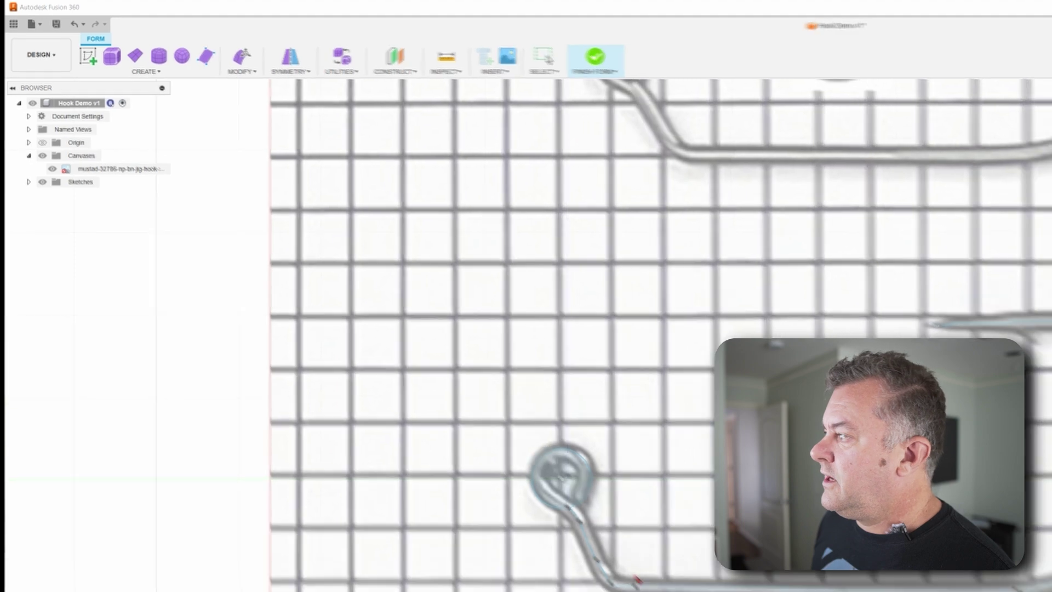
pyautogui.click(791, 586)
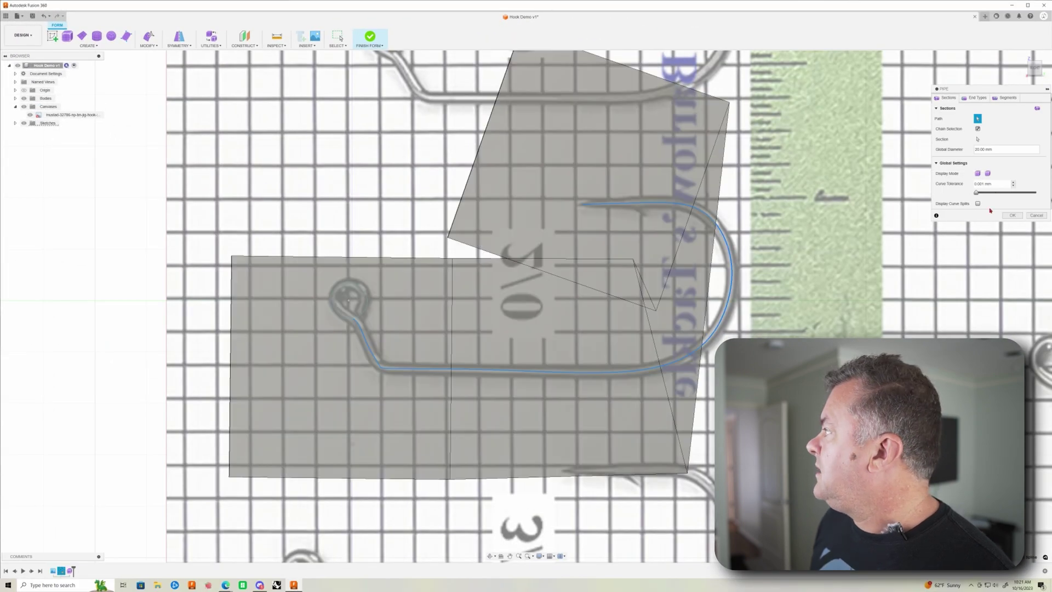
pyautogui.click(996, 149)
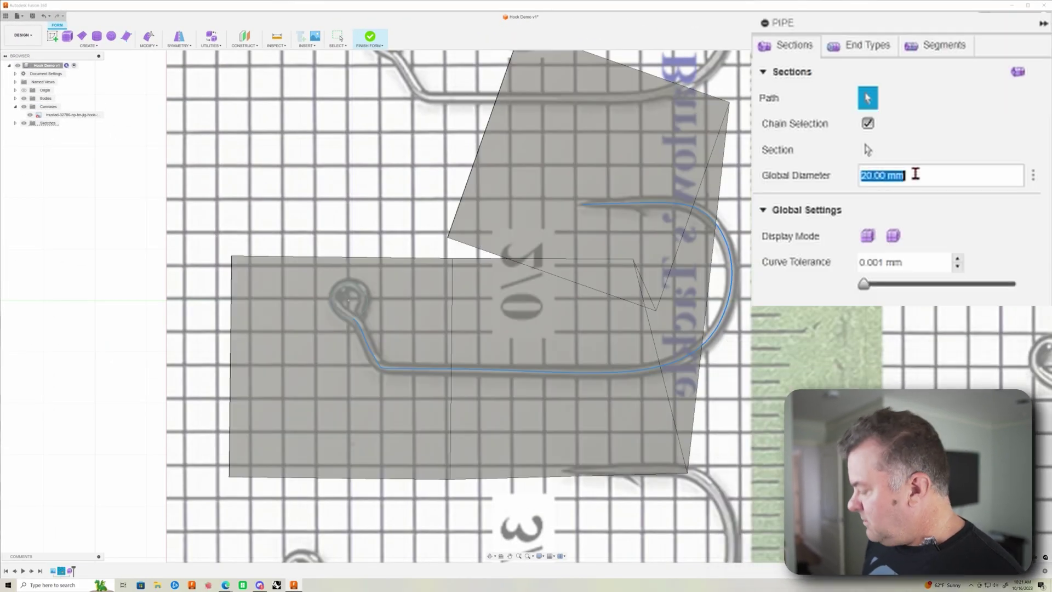
pyautogui.write('2')
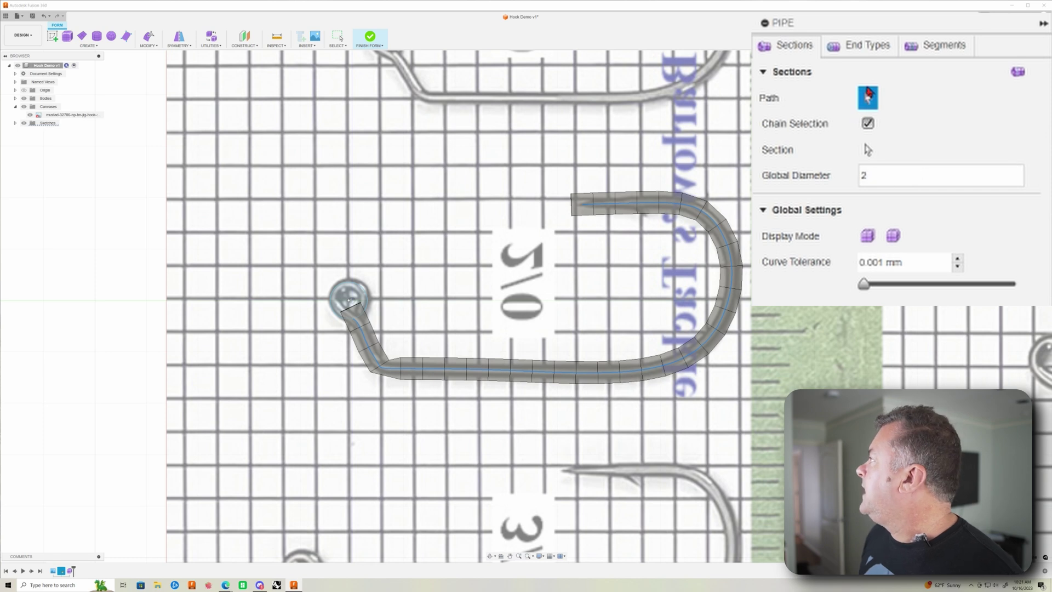
# Step: Give the pipe square end types and smooth display, then confirm it
pyautogui.click(876, 50)
pyautogui.click(931, 123)
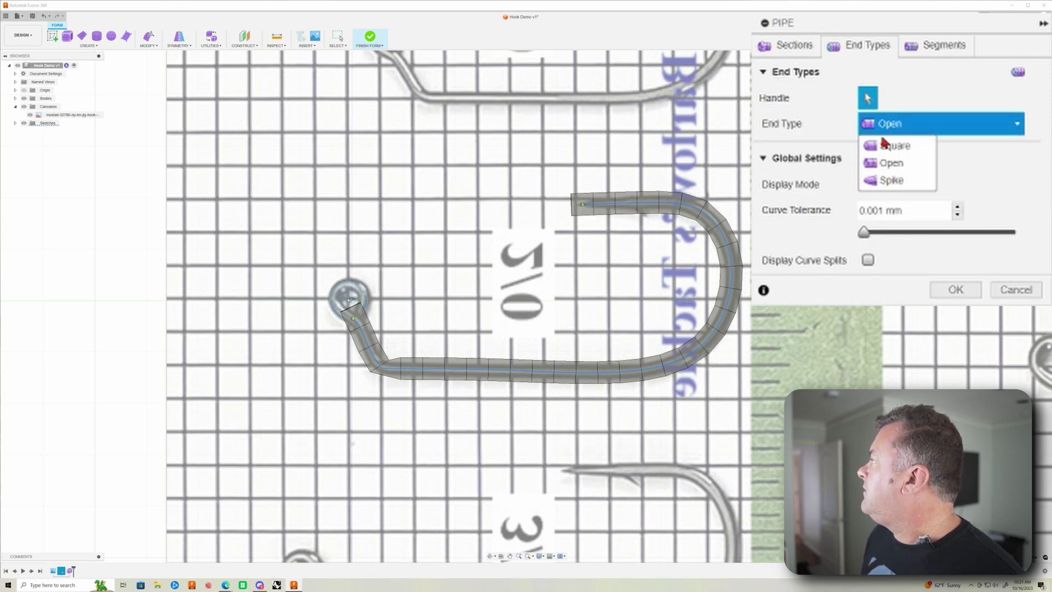
pyautogui.click(884, 153)
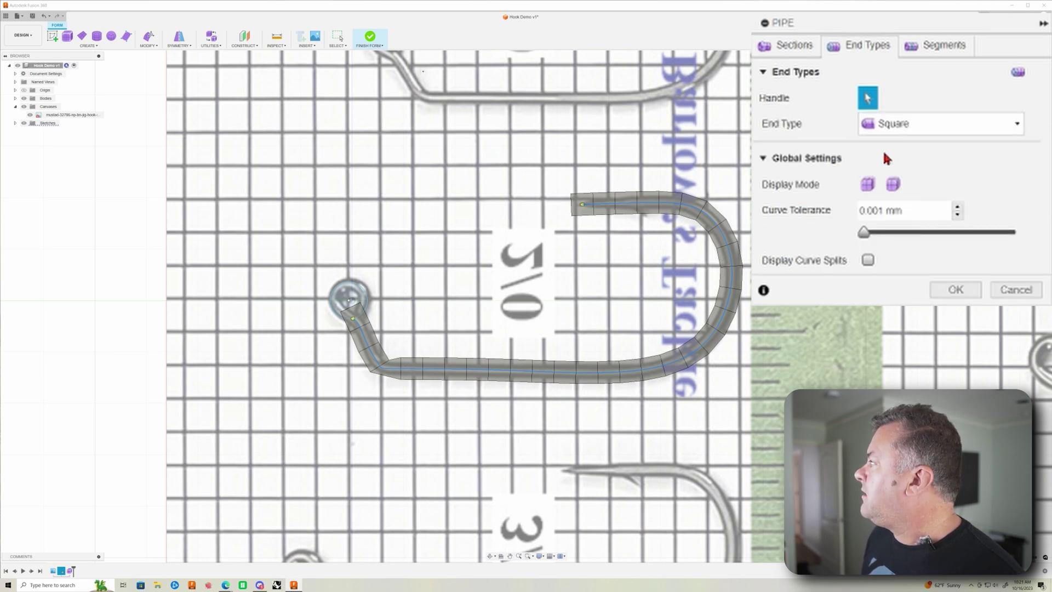
pyautogui.click(888, 185)
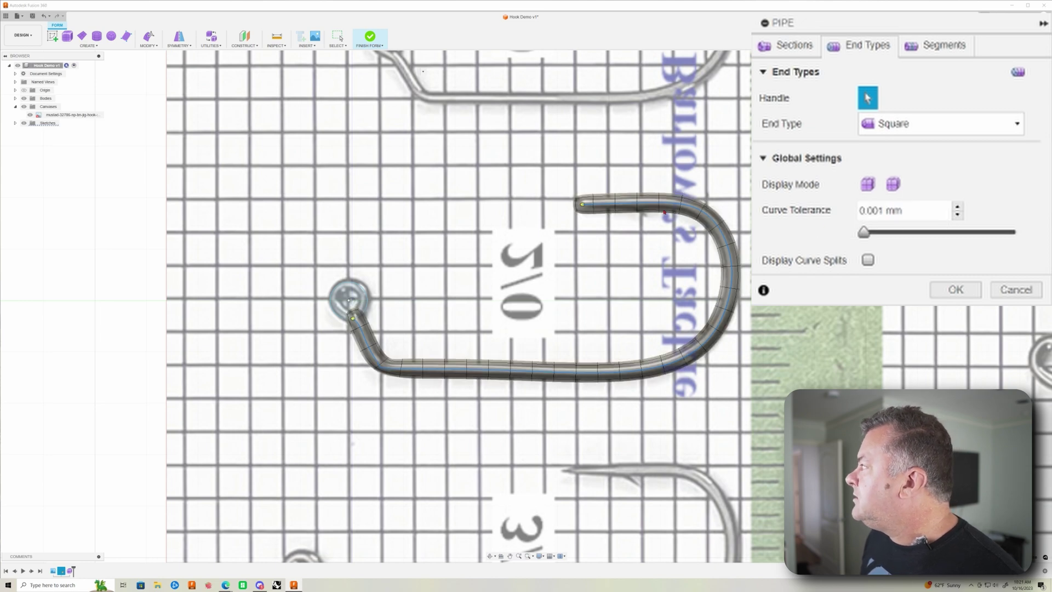
pyautogui.scroll(6, 665, 212)
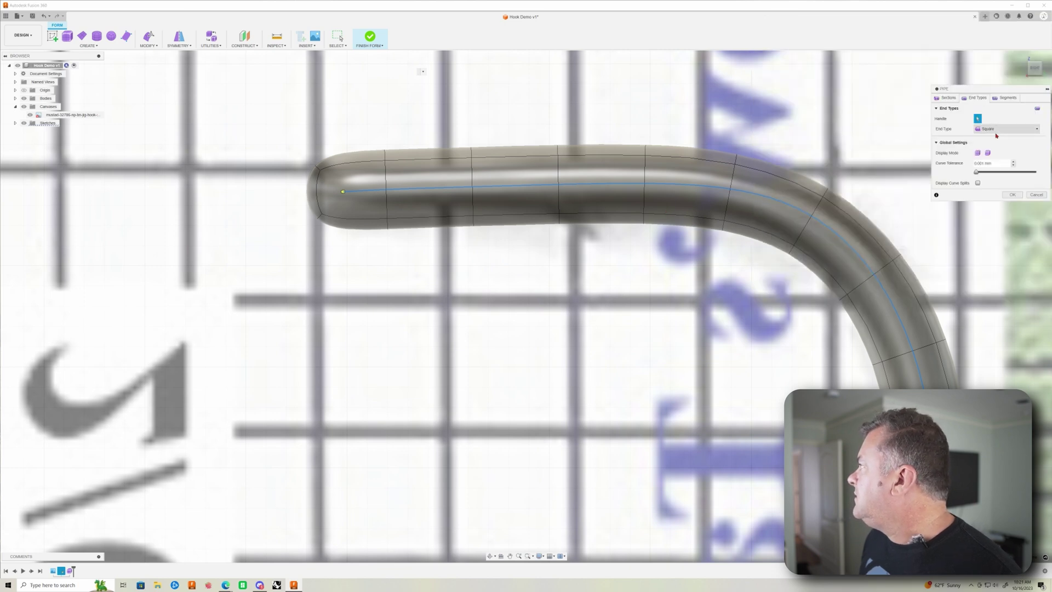
pyautogui.click(954, 99)
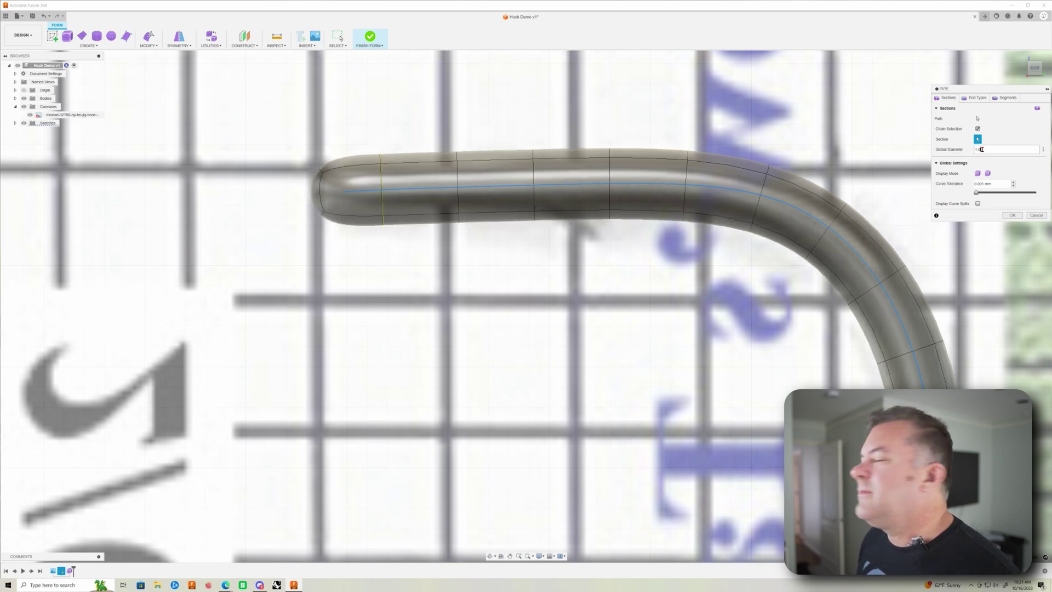
pyautogui.click(1012, 215)
pyautogui.scroll(-4, 630, 350)
pyautogui.moveTo(498, 396); pyautogui.dragTo(719, 295, button='middle')
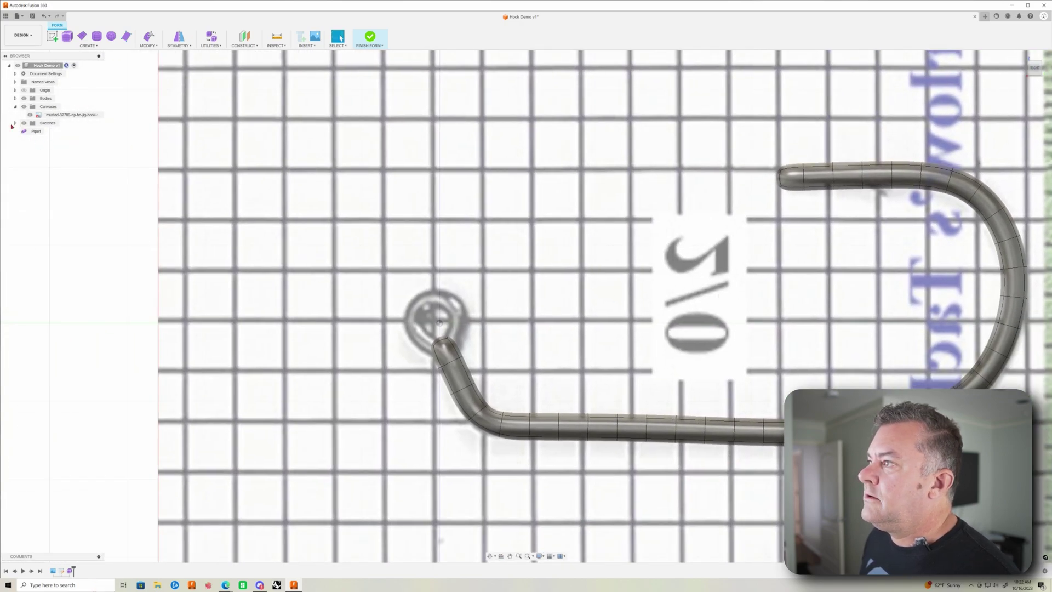
# Step: Pipe the eye circle with smooth display, then finish the form to make the hook body
pyautogui.click(14, 123)
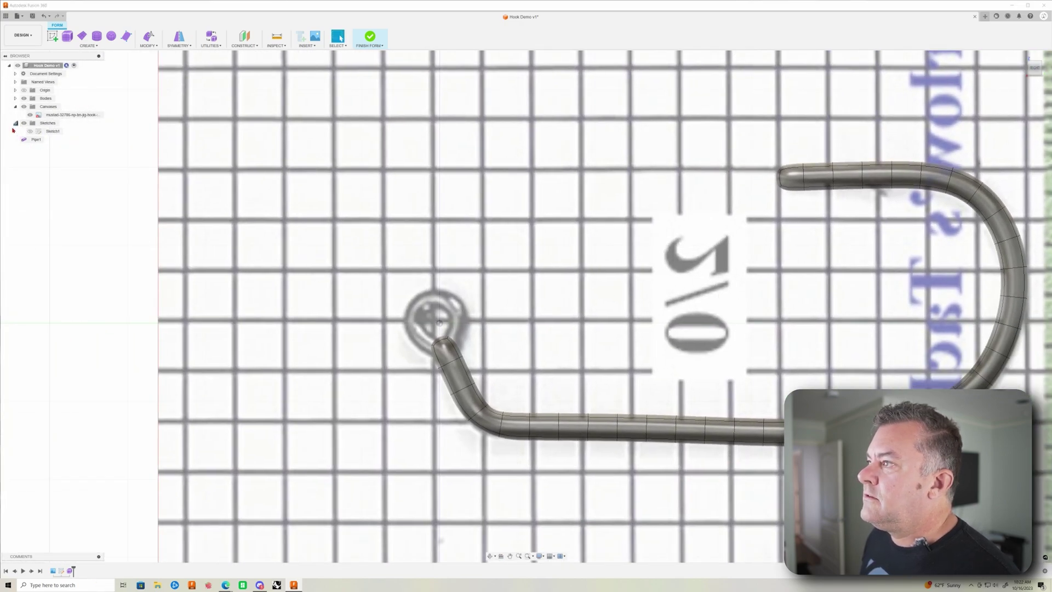
pyautogui.click(88, 44)
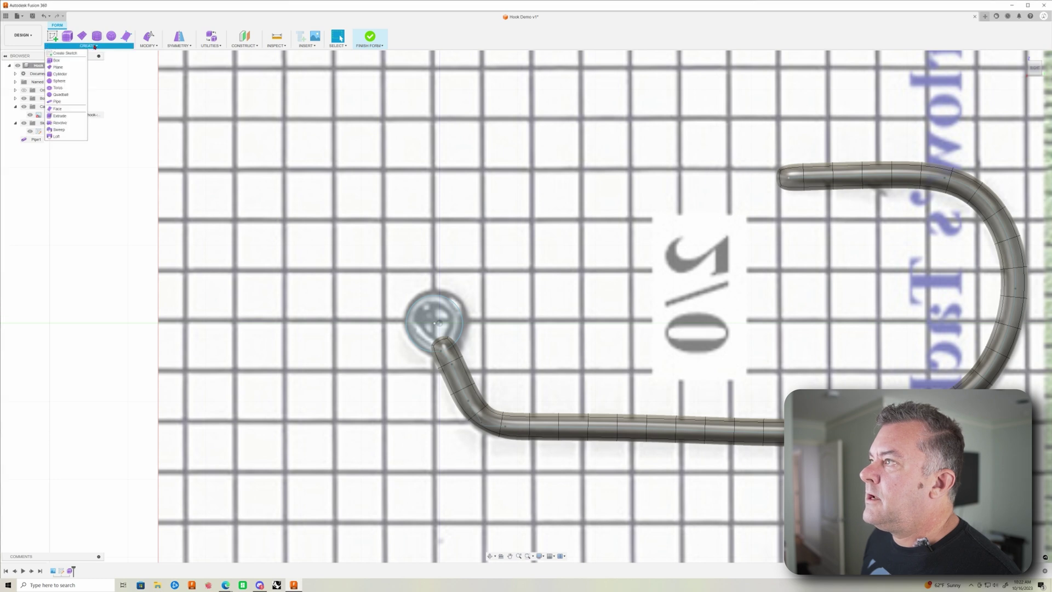
pyautogui.click(58, 102)
pyautogui.click(426, 298)
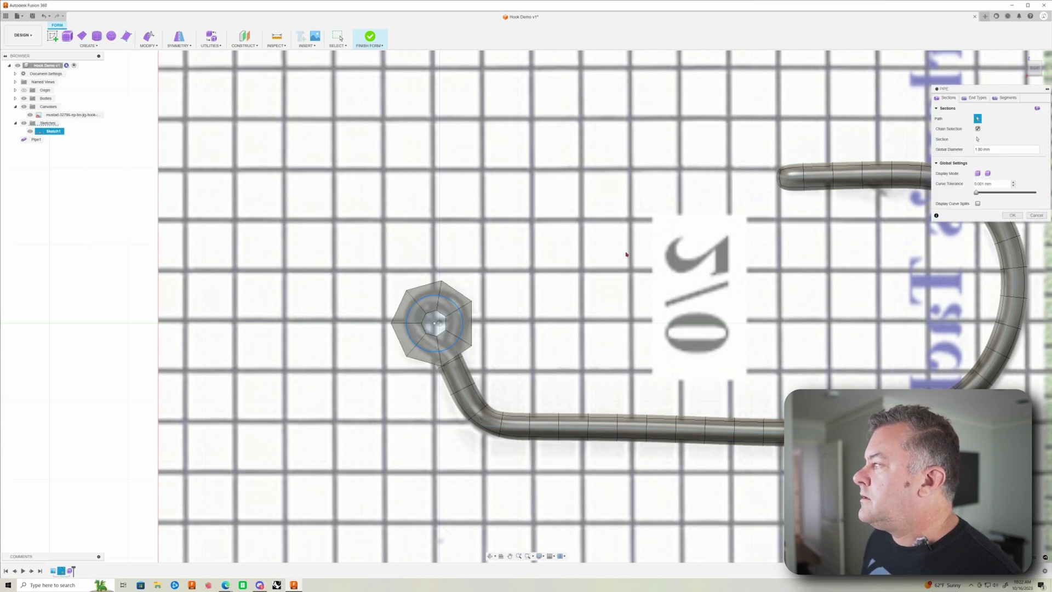
pyautogui.click(987, 173)
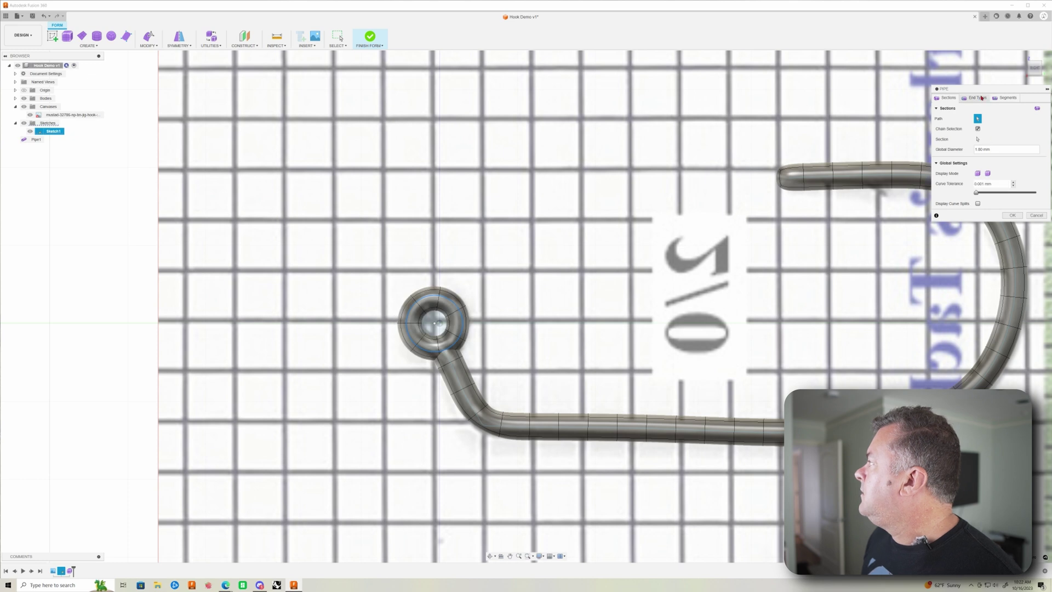
pyautogui.click(979, 99)
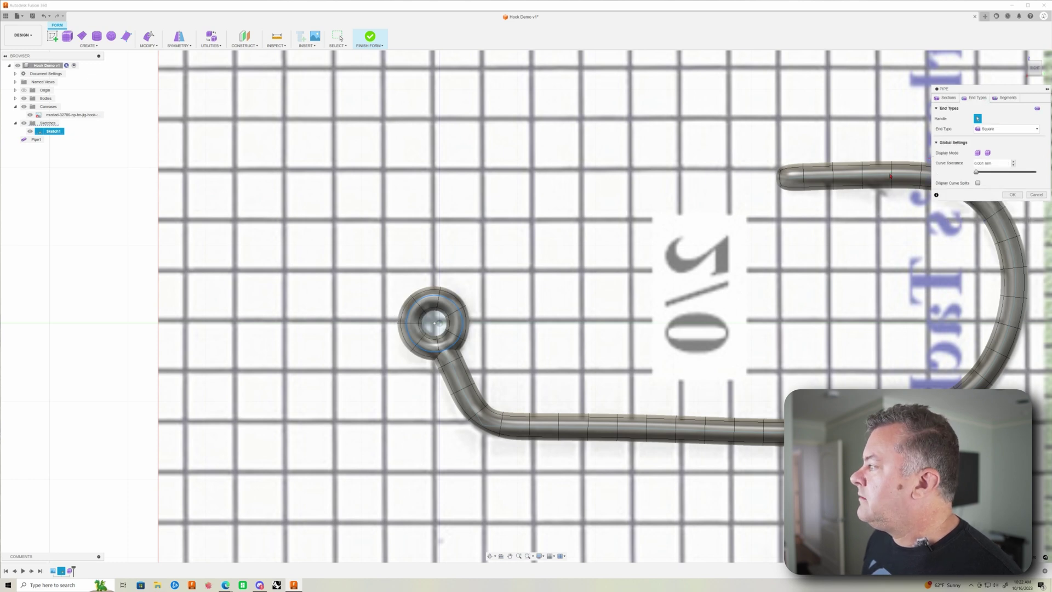
pyautogui.click(1013, 195)
pyautogui.click(369, 36)
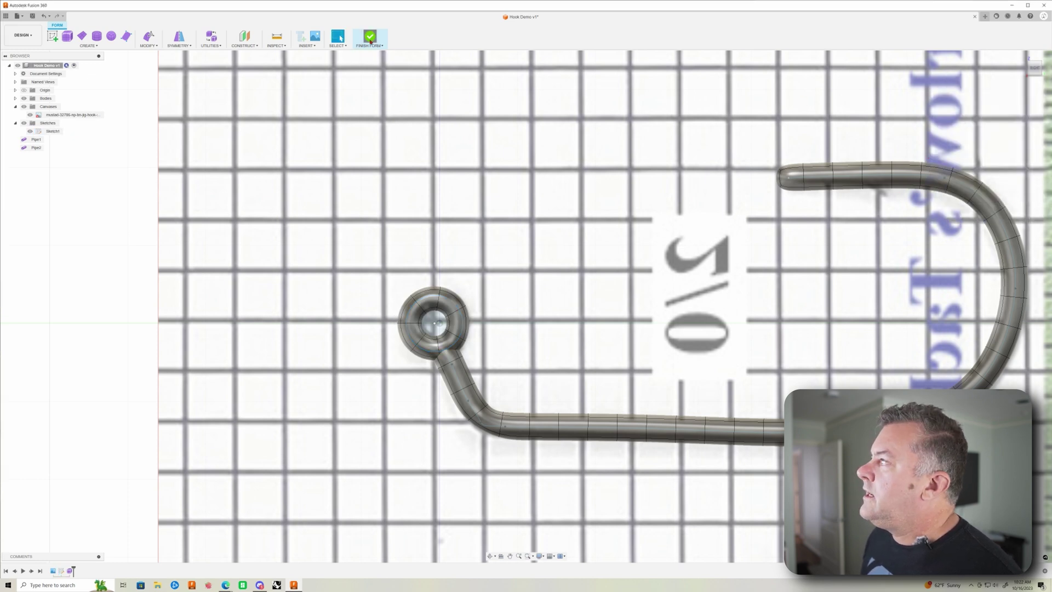
# Step: Turn off visibility of the hook reference canvas in the browser, leaving only the pipe body shown
pyautogui.scroll(-5, 266, 258)
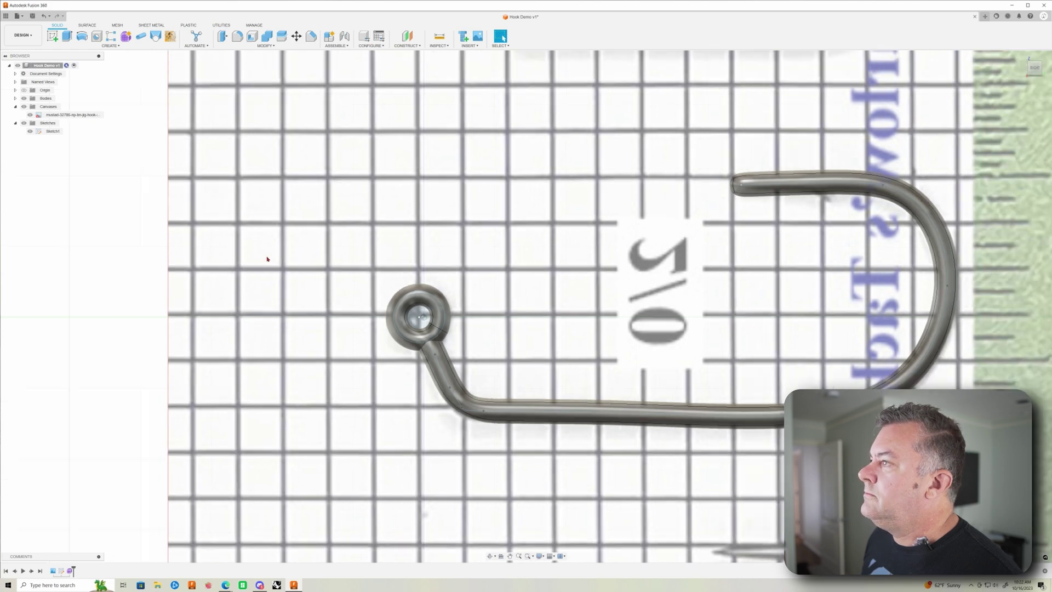
pyautogui.click(30, 115)
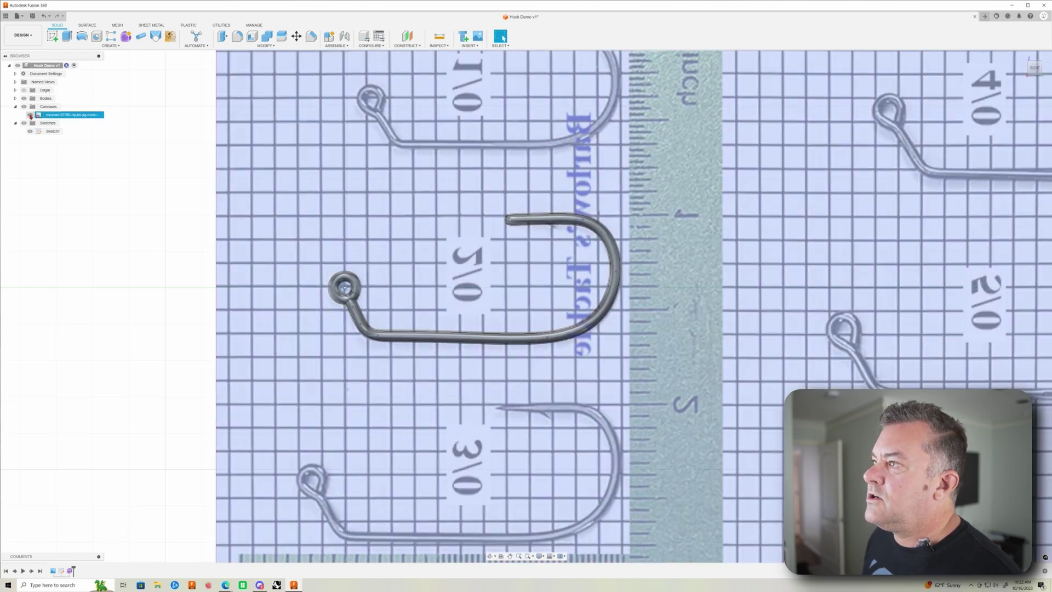
pyautogui.click(31, 115)
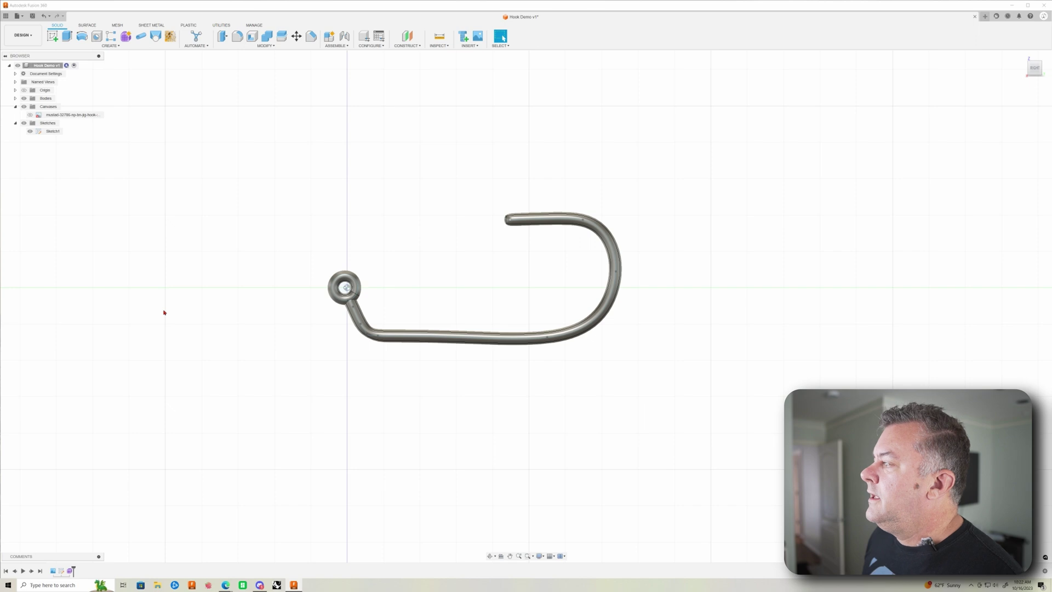